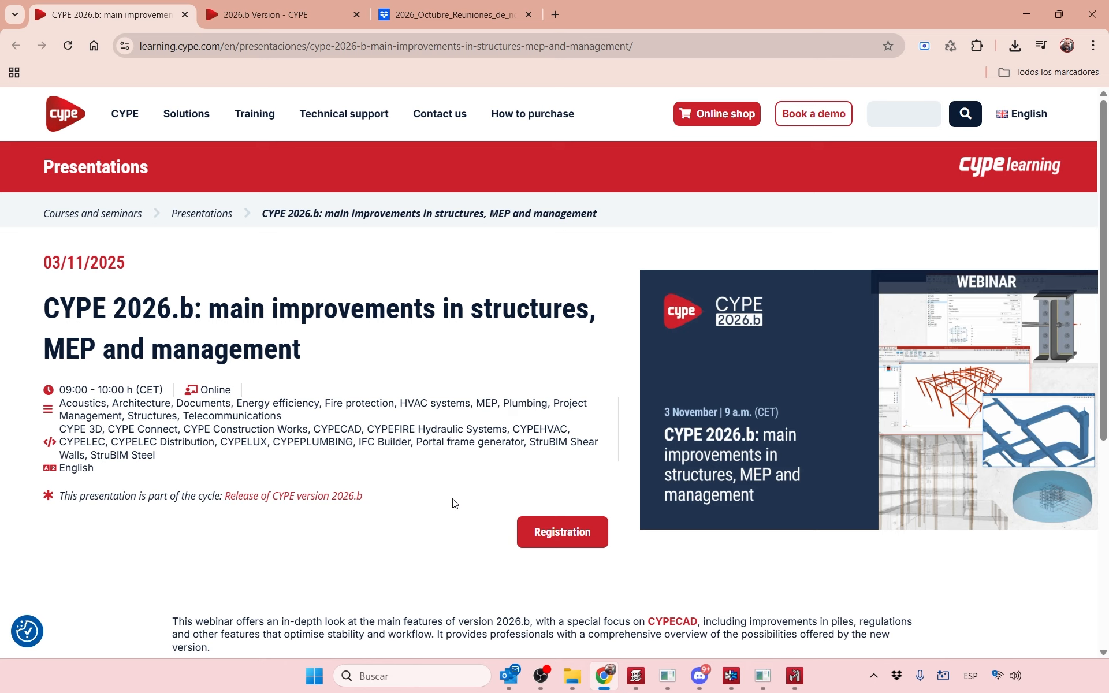
- Switch to CYPE 3D with the warehouse example model open and bring the steel frame into view
left_click(798, 677)
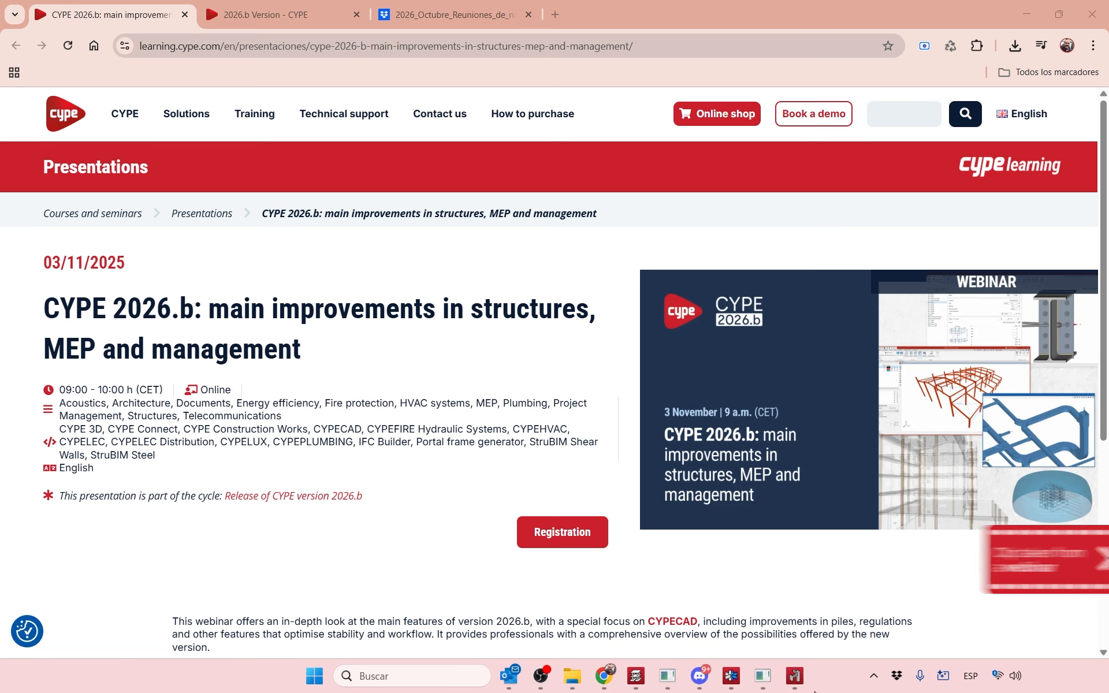
mouse_move(799, 681)
left_click(794, 612)
scroll(761, 515, "down", 2)
middle_click_drag(760, 508, 738, 493)
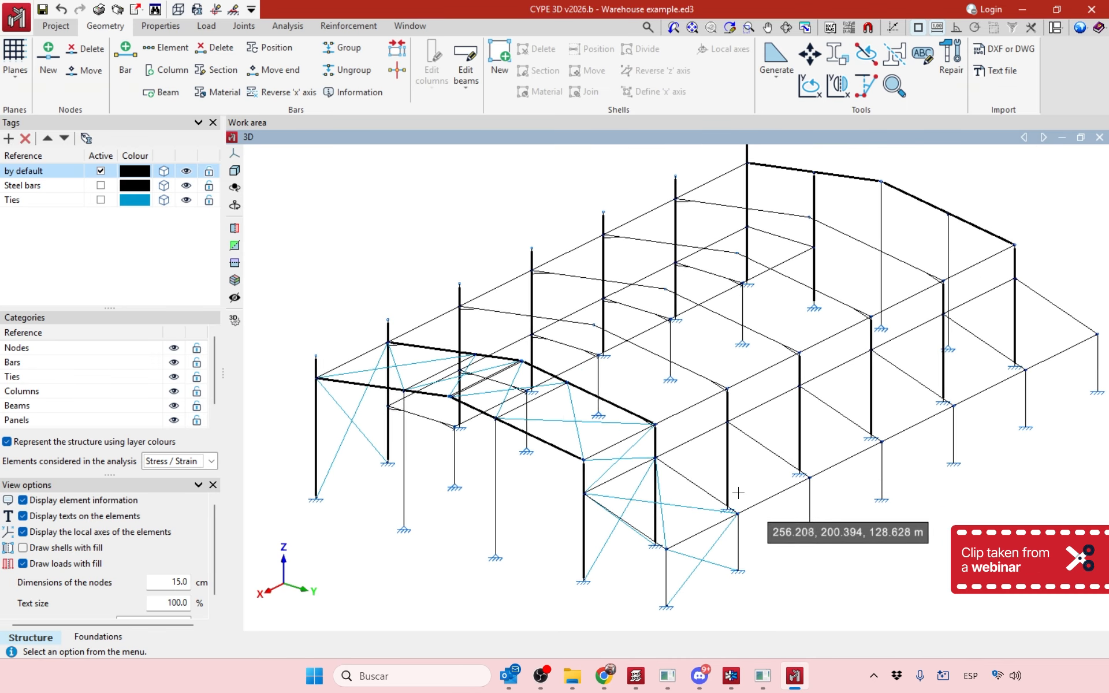
- Examine the warehouse frame closely, focusing on the side columns and the nodes where they meet the rafters and beams
scroll(738, 493, "up", 1)
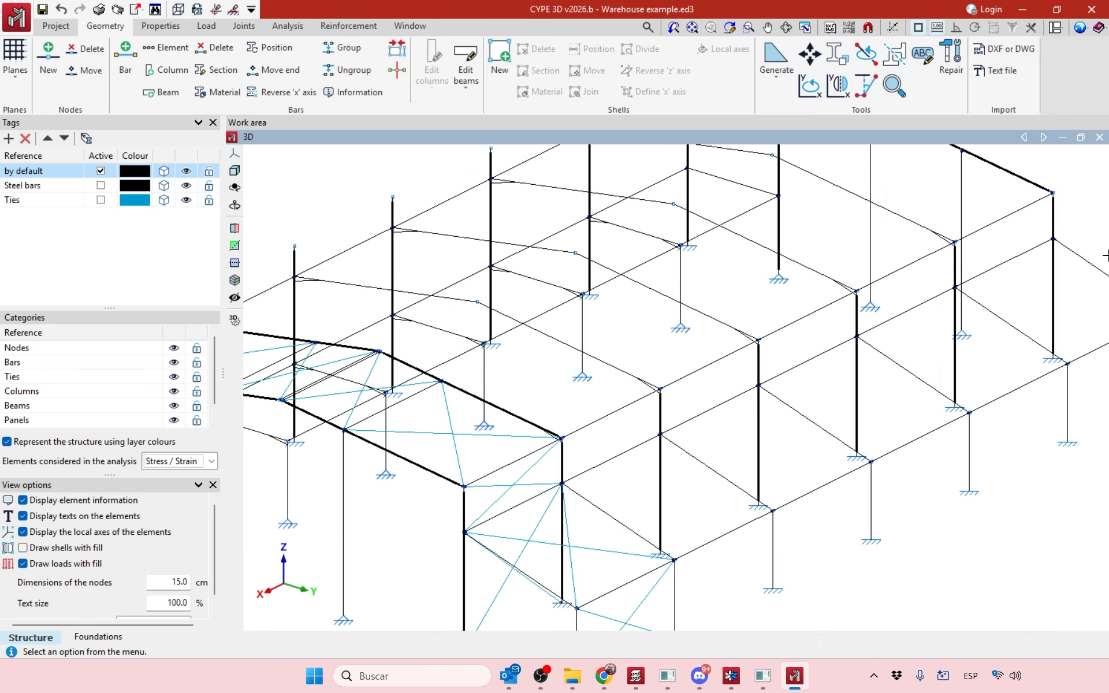
scroll(925, 167, "up", 3)
scroll(708, 302, "up", 1)
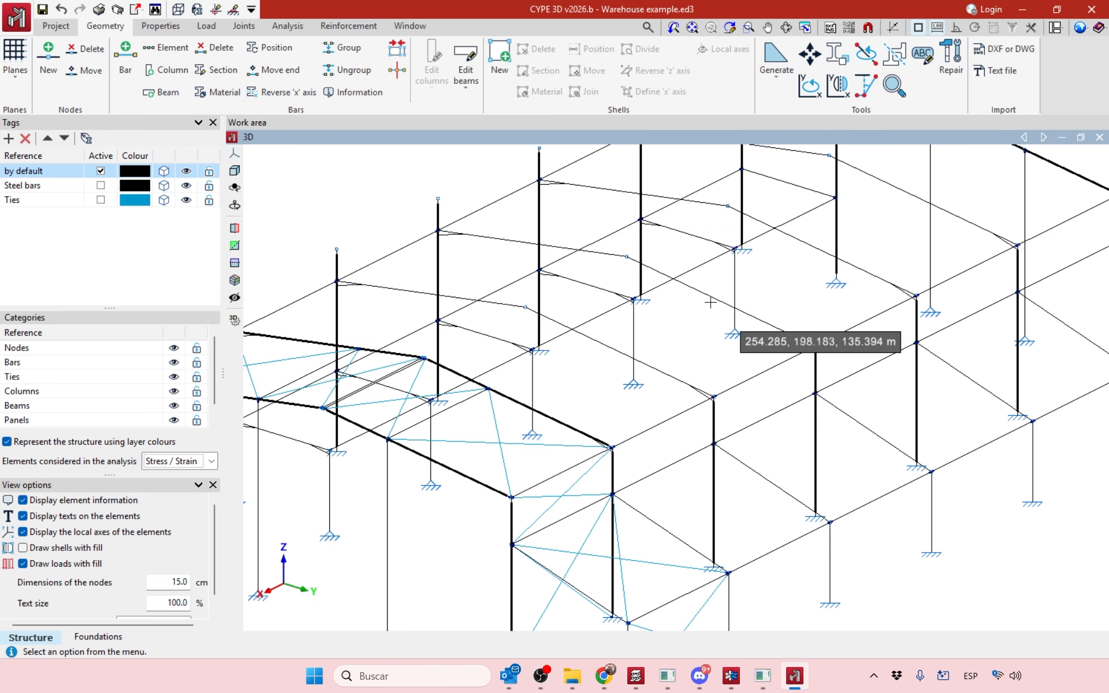
scroll(838, 350, "up", 1)
scroll(831, 277, "up", 1)
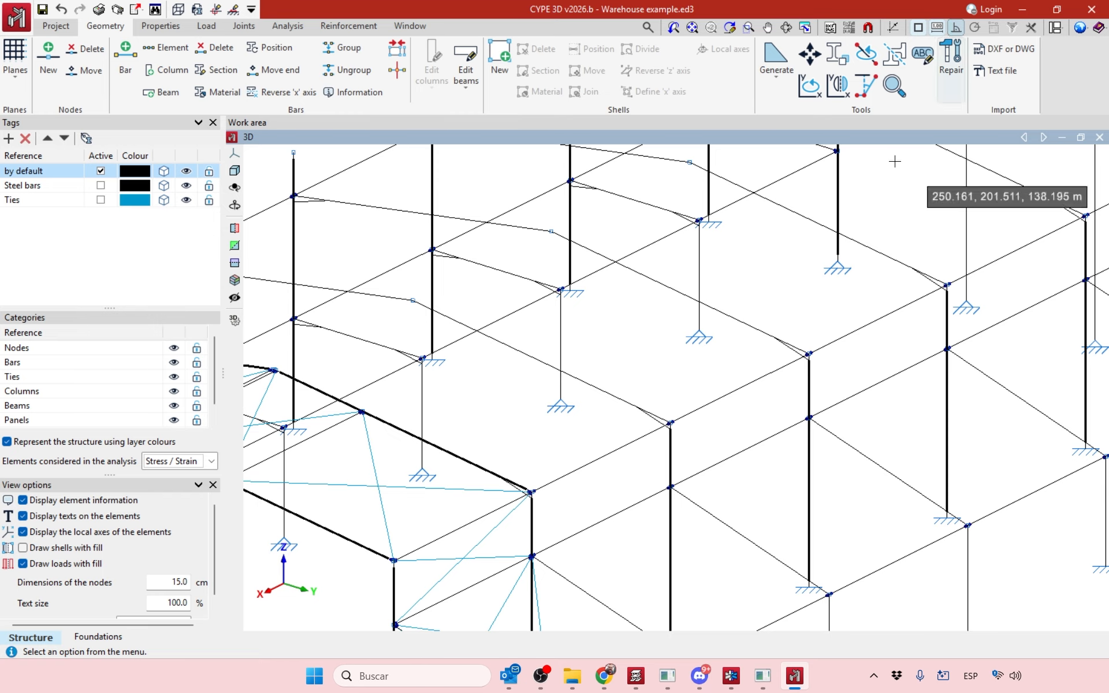
scroll(773, 384, "up", 1)
scroll(773, 384, "up", 1)
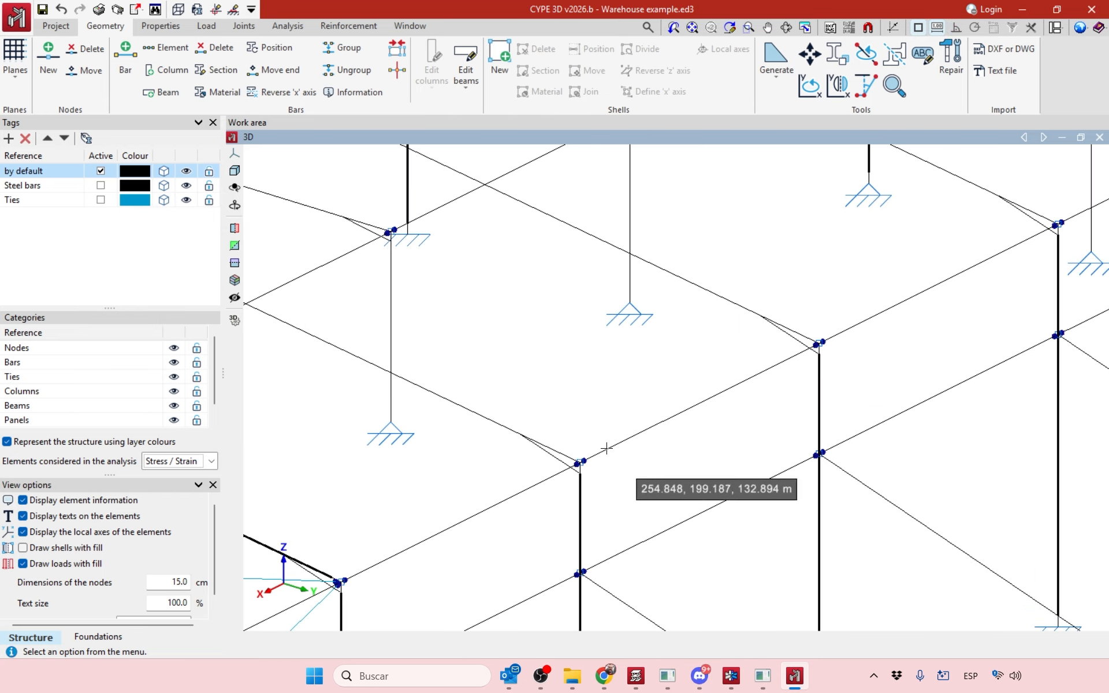
scroll(634, 343, "up", 1)
scroll(656, 329, "up", 2)
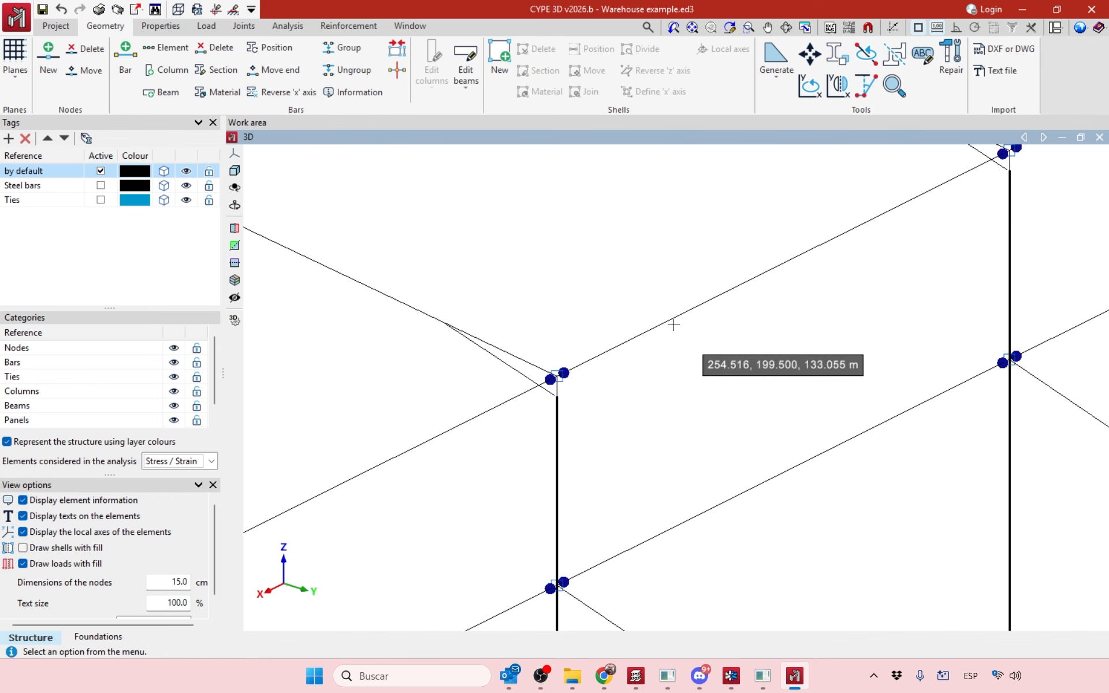
scroll(674, 325, "up", 1)
scroll(596, 366, "down", 5)
scroll(644, 319, "up", 3)
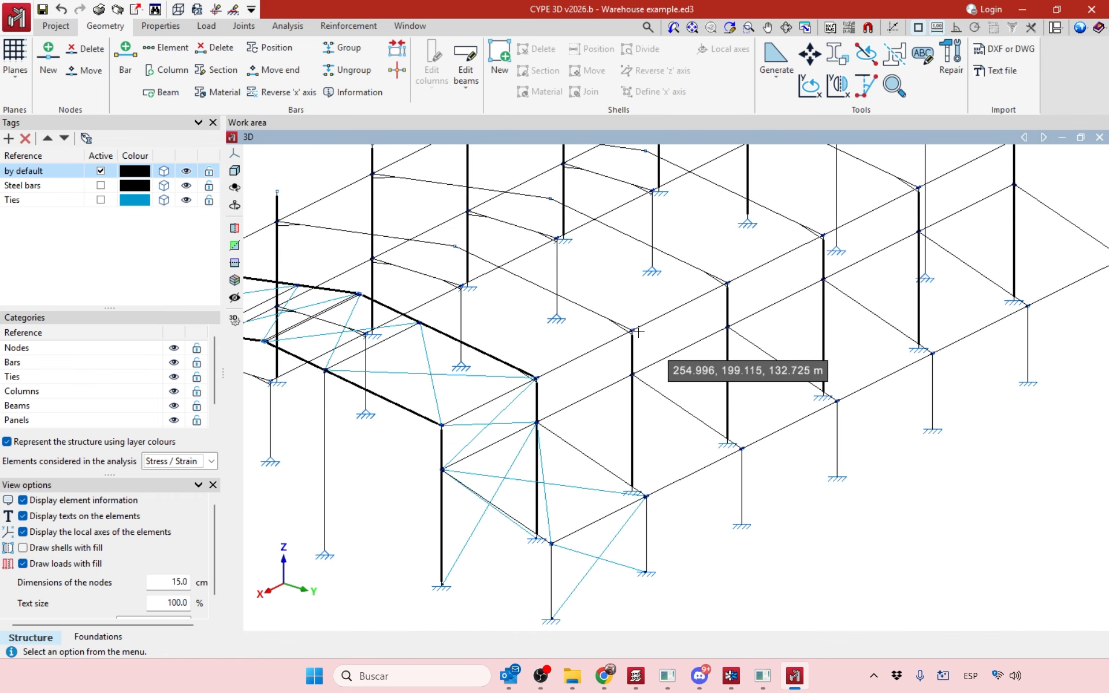
scroll(646, 328, "up", 6)
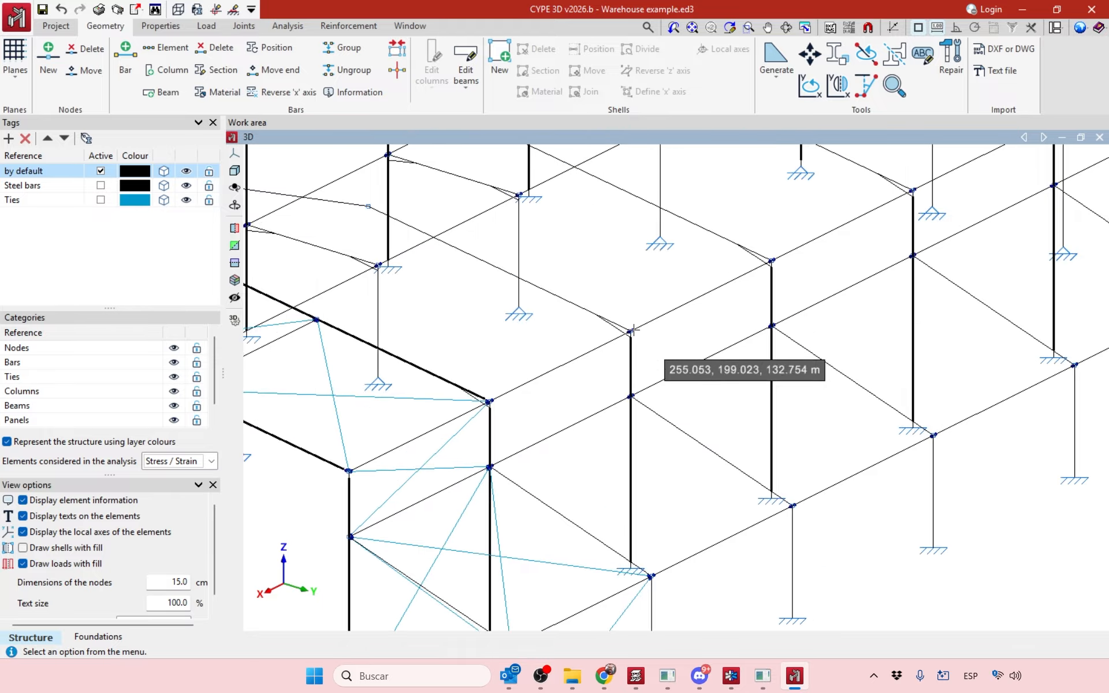
middle_click_drag(643, 316, 539, 349)
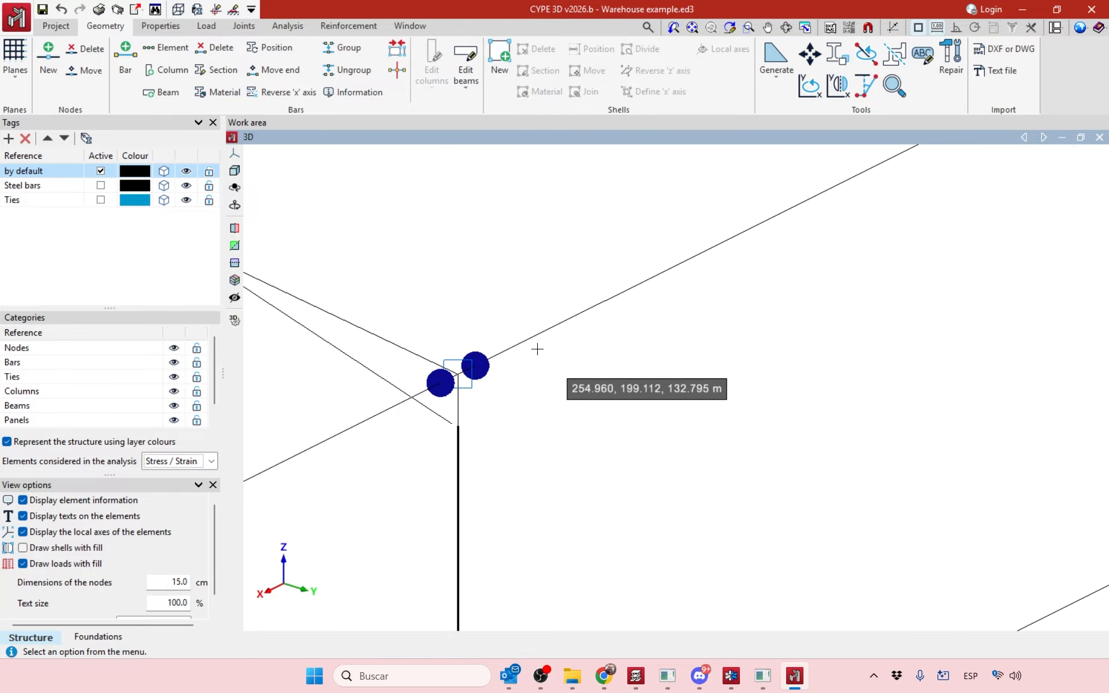
scroll(617, 314, "up", 1)
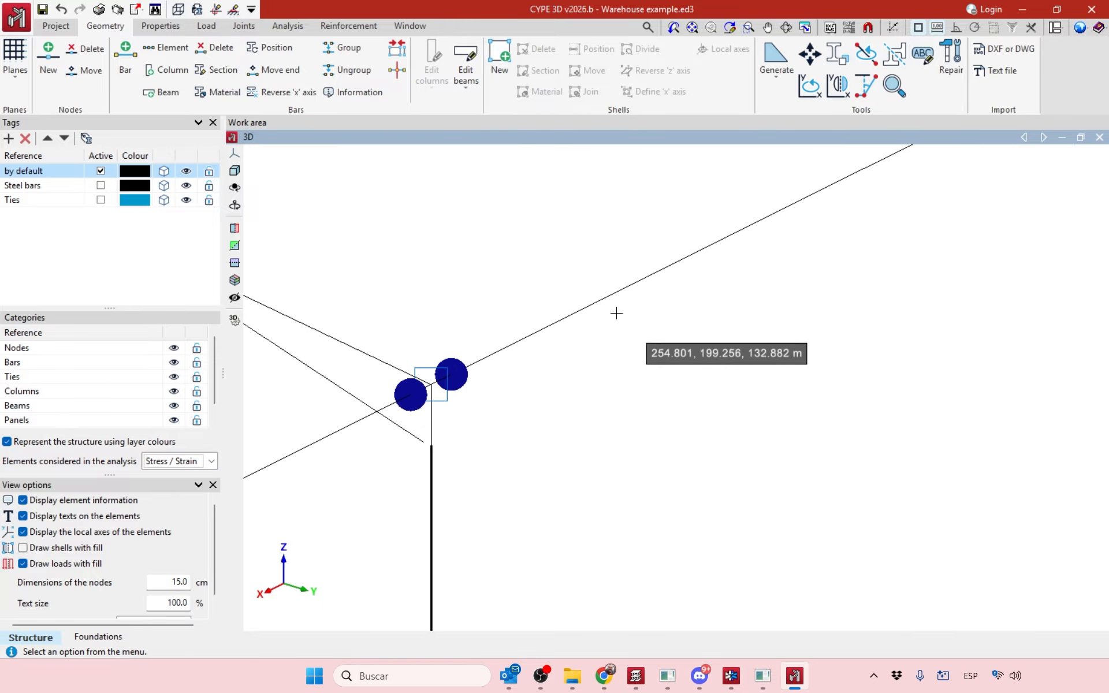
scroll(616, 313, "down", 4)
scroll(584, 322, "up", 3)
scroll(545, 374, "down", 5)
scroll(631, 351, "down", 4)
scroll(651, 383, "up", 4)
middle_click_drag(651, 384, 667, 380)
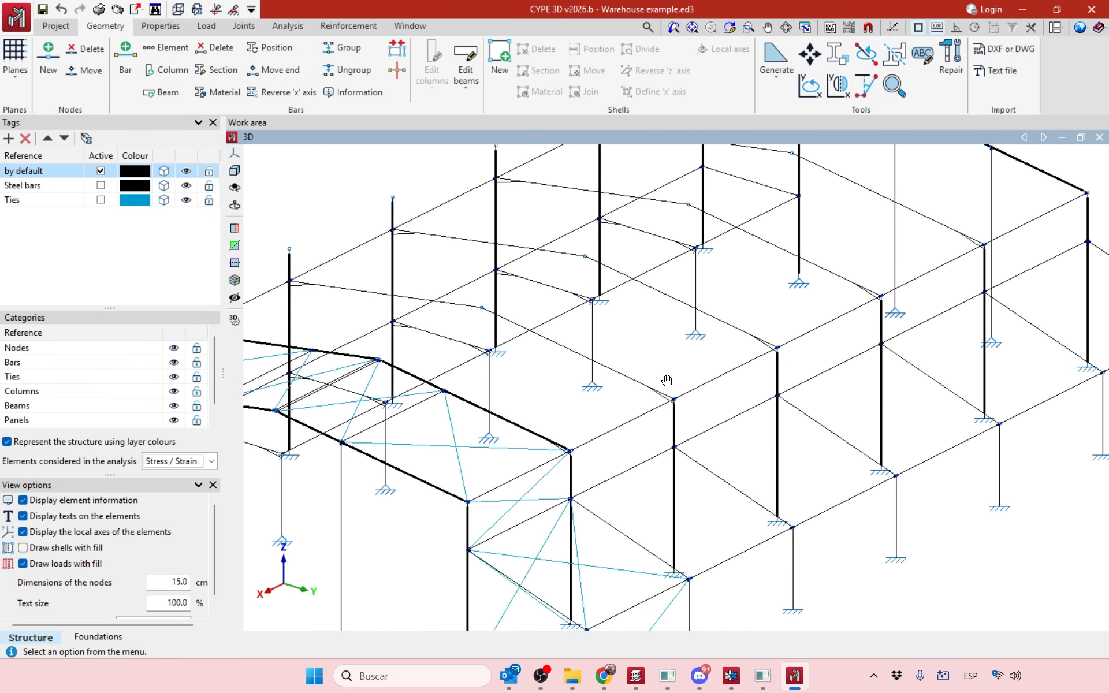
scroll(675, 367, "up", 5)
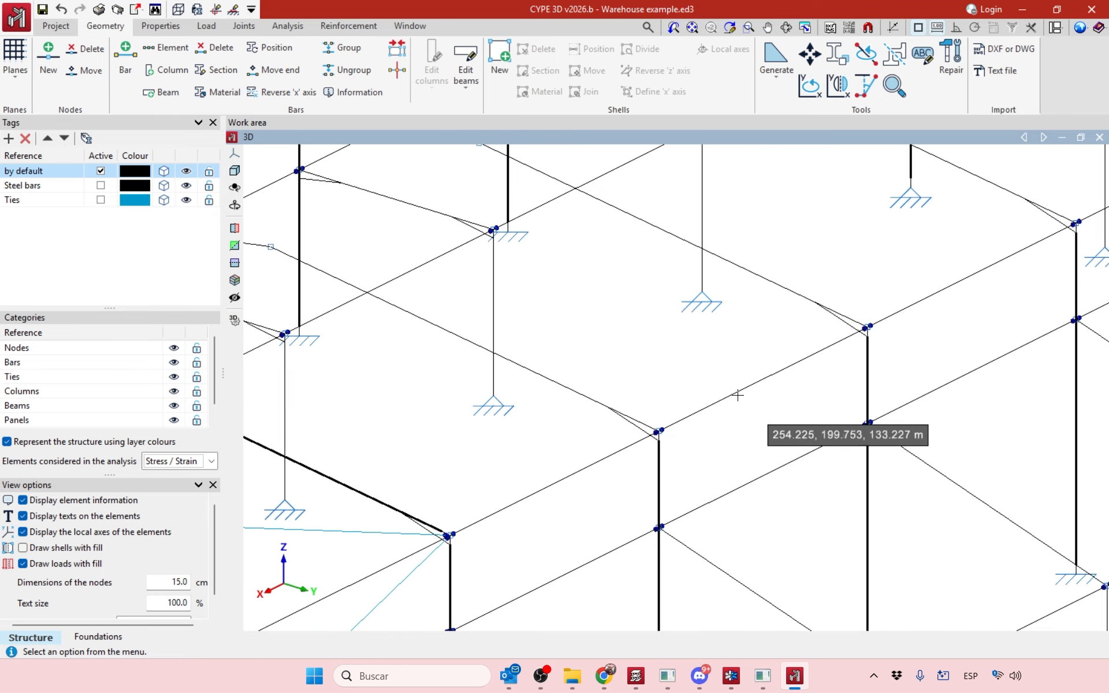
scroll(738, 396, "up", 1)
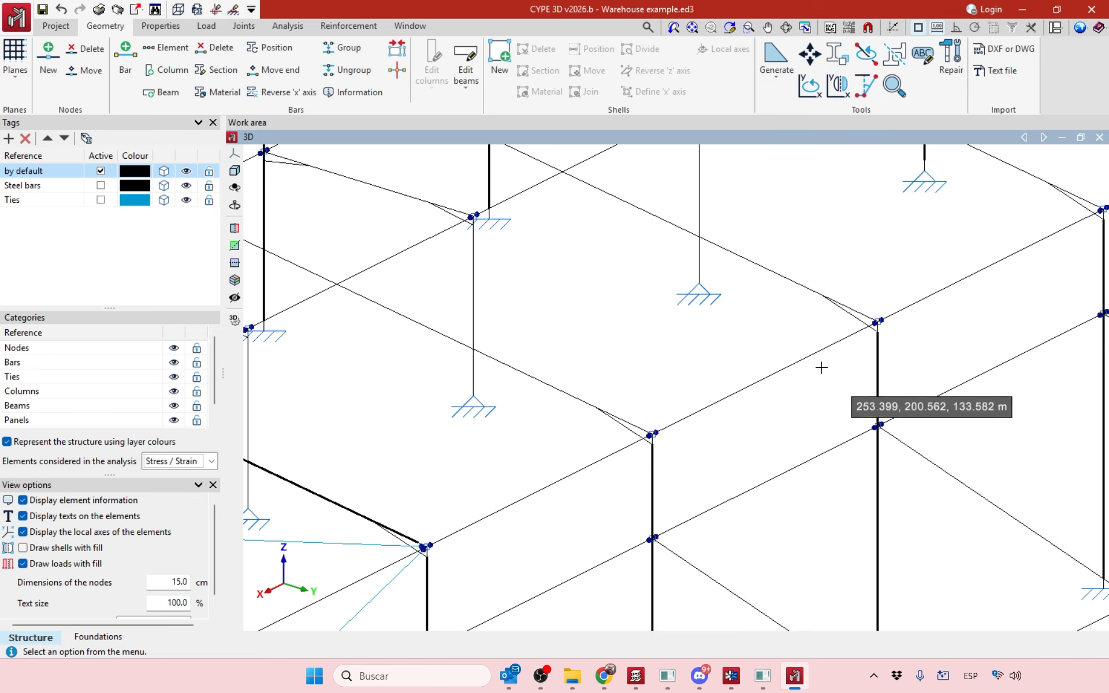
scroll(663, 413, "down", 3)
scroll(662, 424, "up", 3)
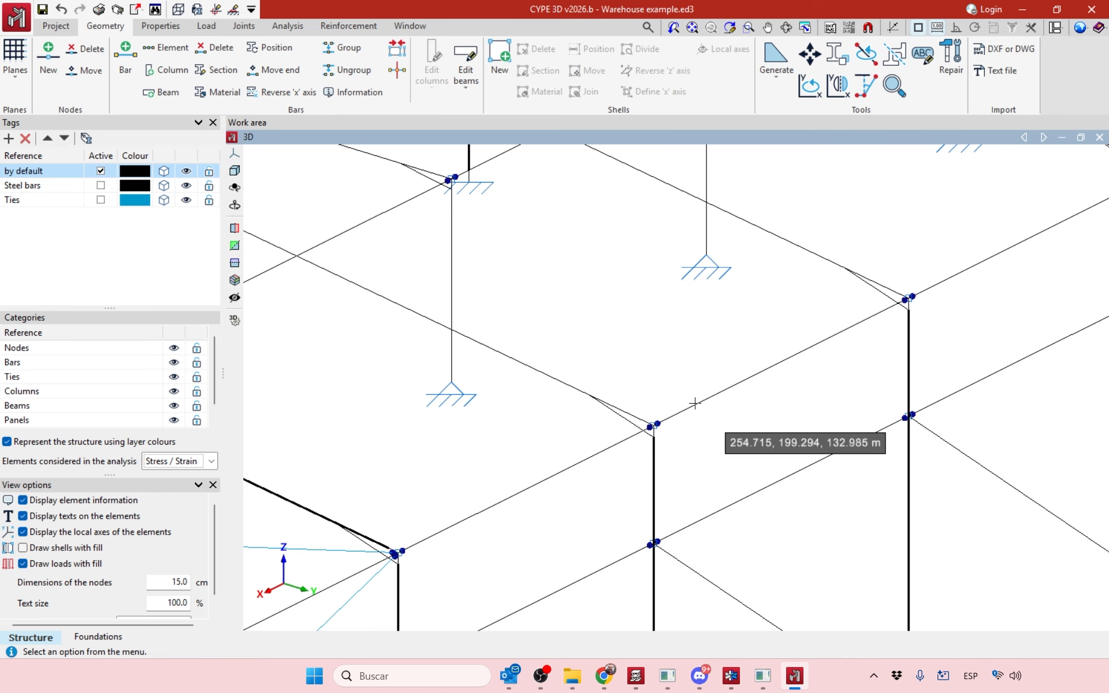
scroll(726, 417, "up", 2)
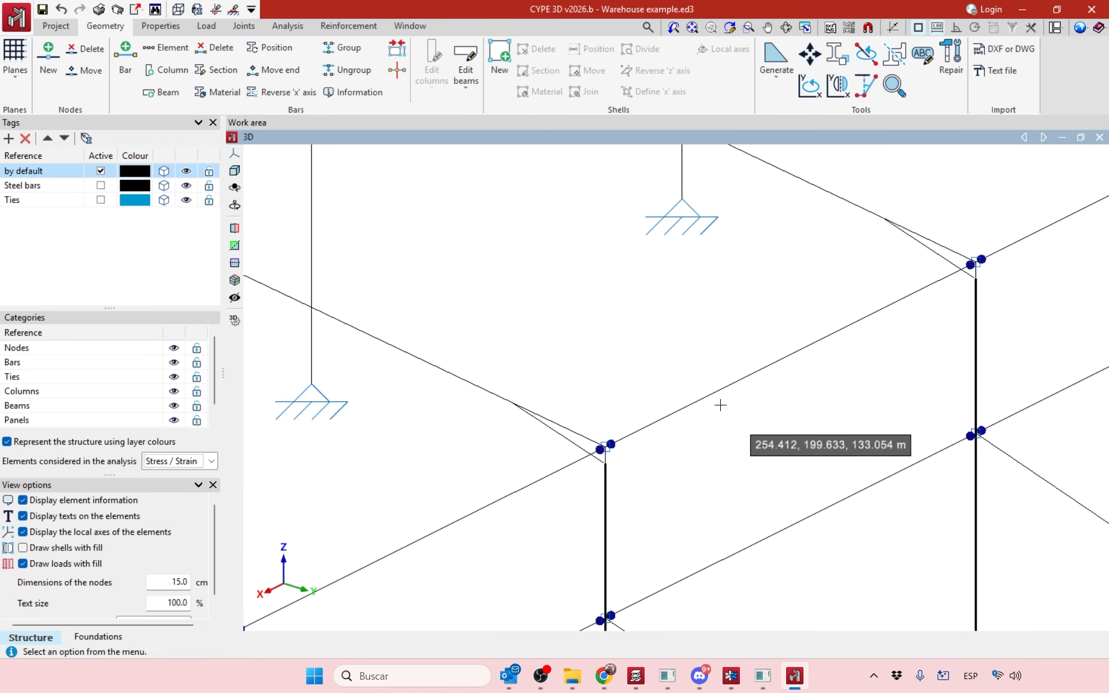
scroll(720, 404, "down", 3)
scroll(705, 404, "up", 3)
scroll(695, 397, "down", 4)
scroll(635, 444, "up", 3)
middle_click_drag(727, 393, 676, 403)
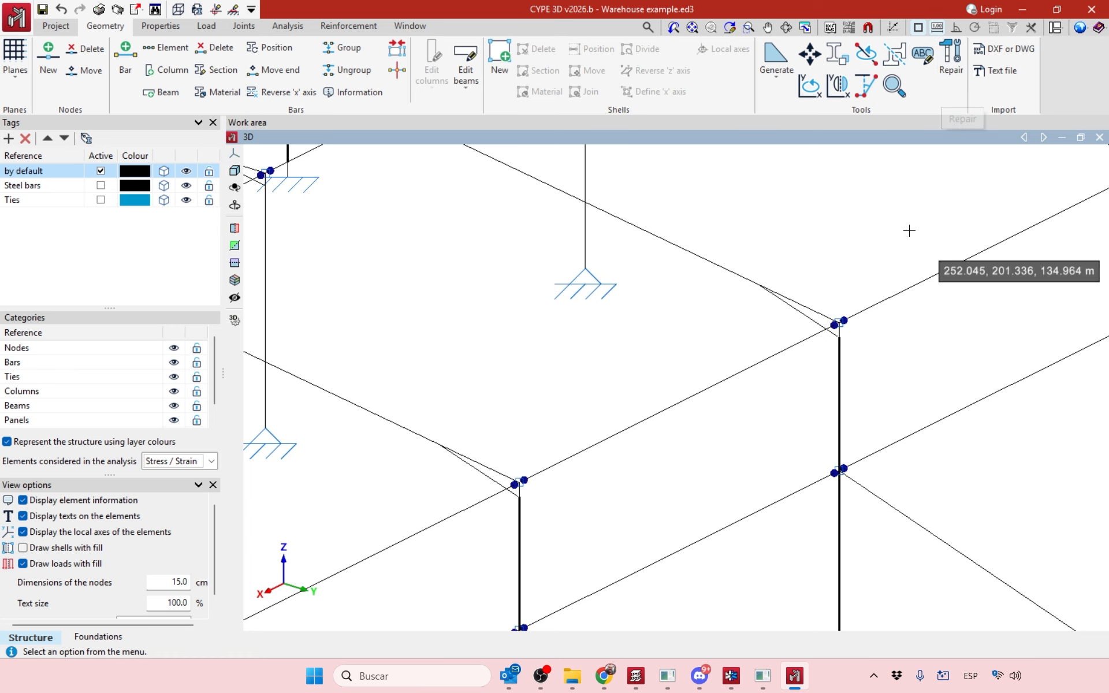
scroll(896, 265, "down", 5)
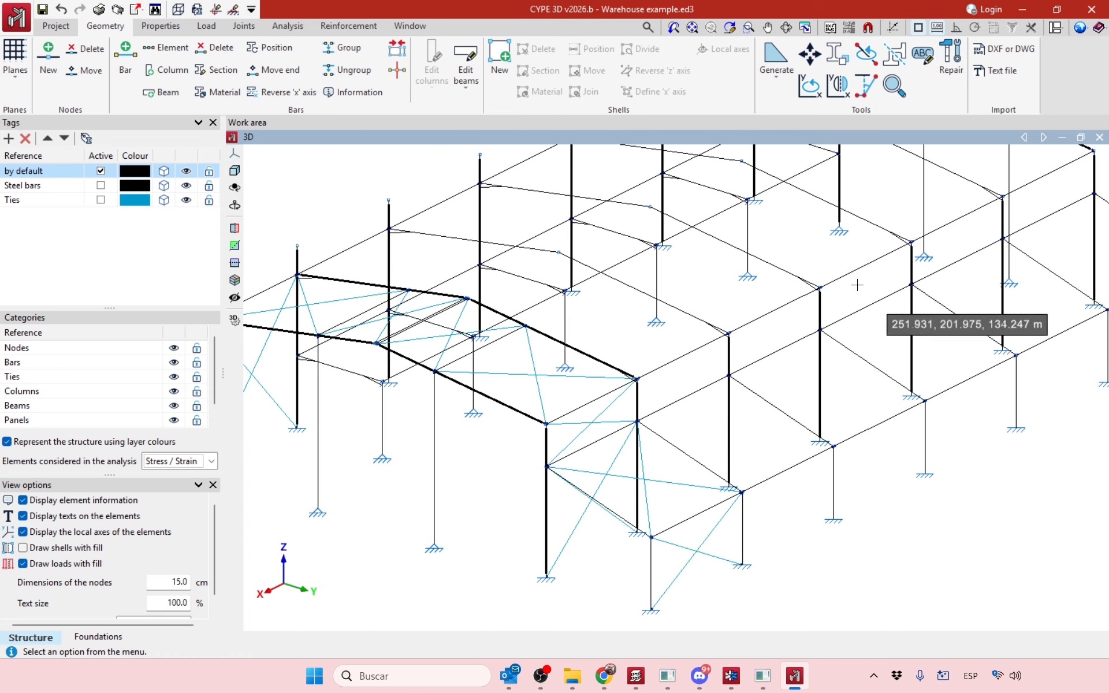
scroll(854, 289, "up", 5)
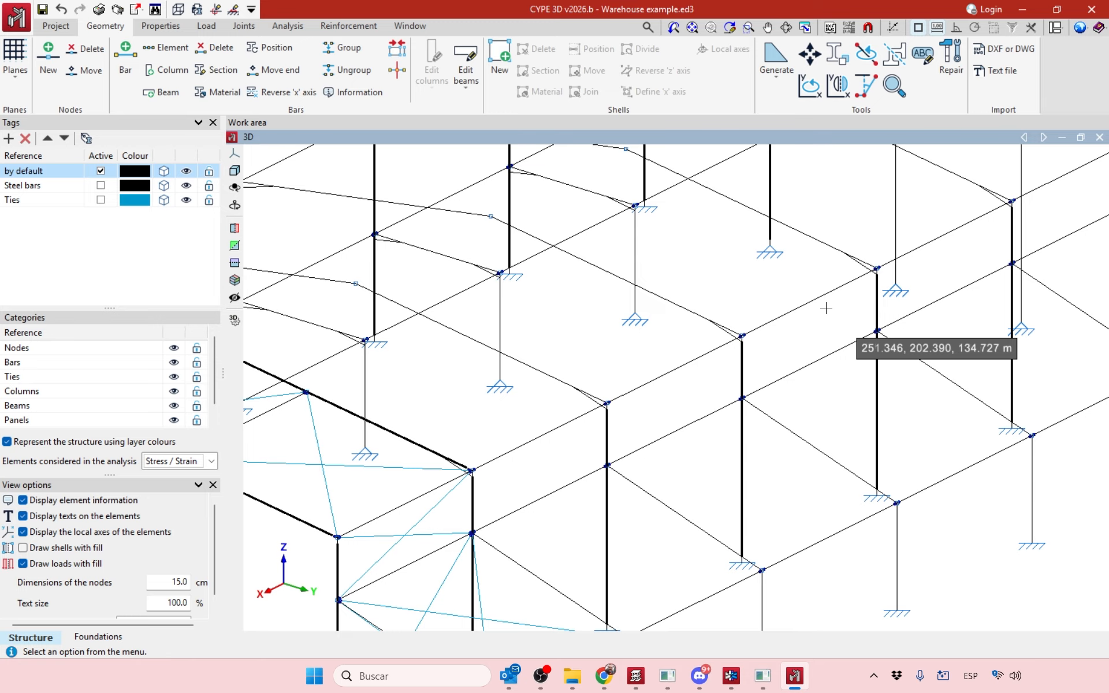
scroll(848, 317, "up", 3)
middle_click_drag(763, 317, 736, 324)
scroll(751, 353, "down", 4)
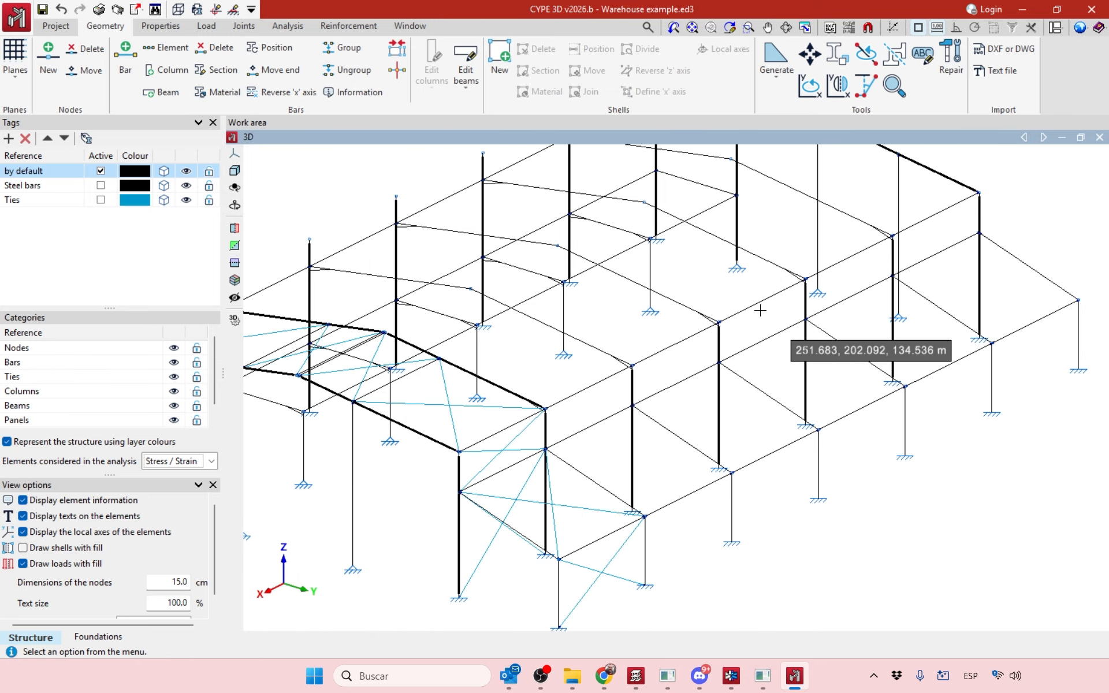
scroll(760, 311, "up", 3)
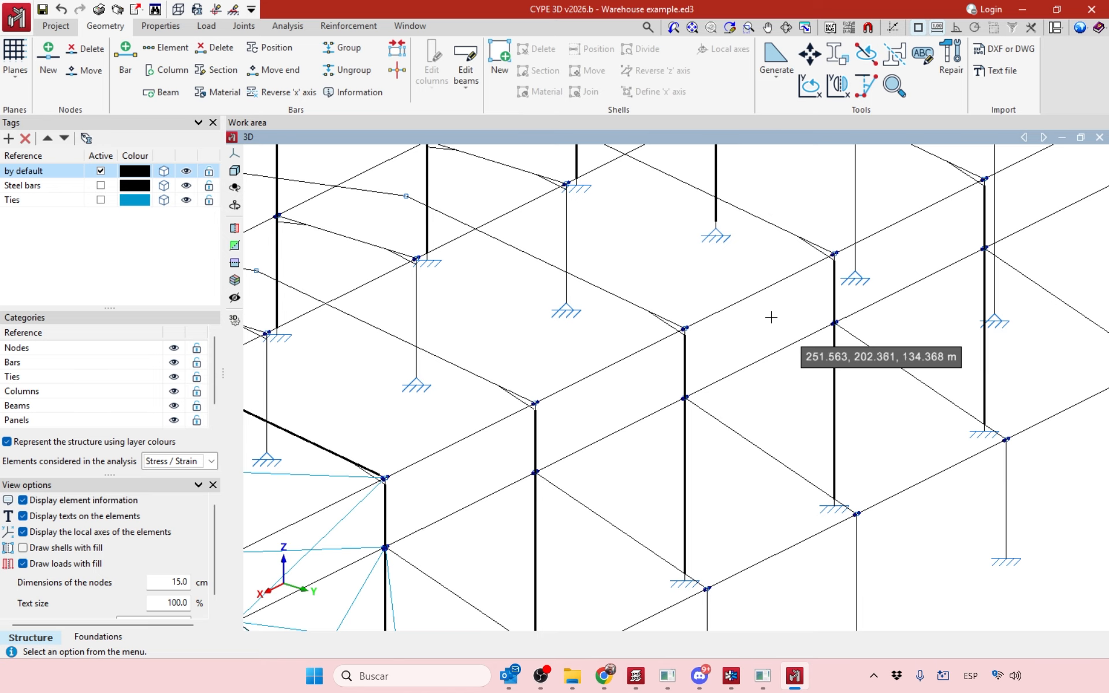
scroll(757, 300, "up", 2)
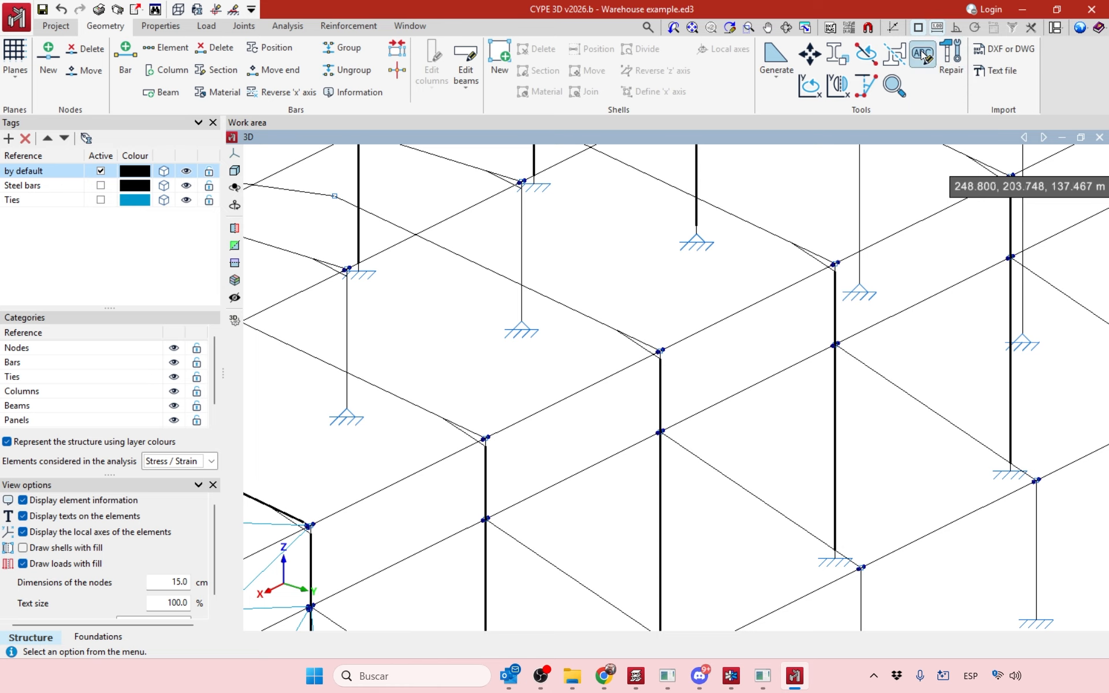
- Start the Assign reference tool and set the type of element to Bars
scroll(923, 329, "down", 5)
scroll(769, 326, "up", 3)
middle_click_drag(817, 255, 766, 281)
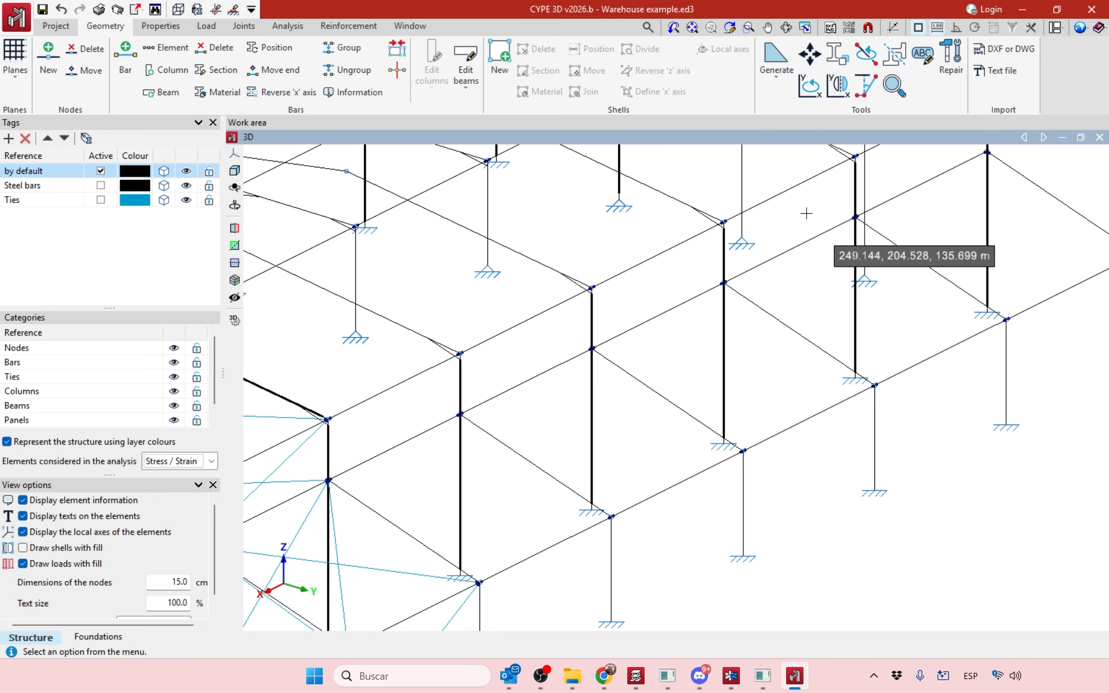
left_click(924, 61)
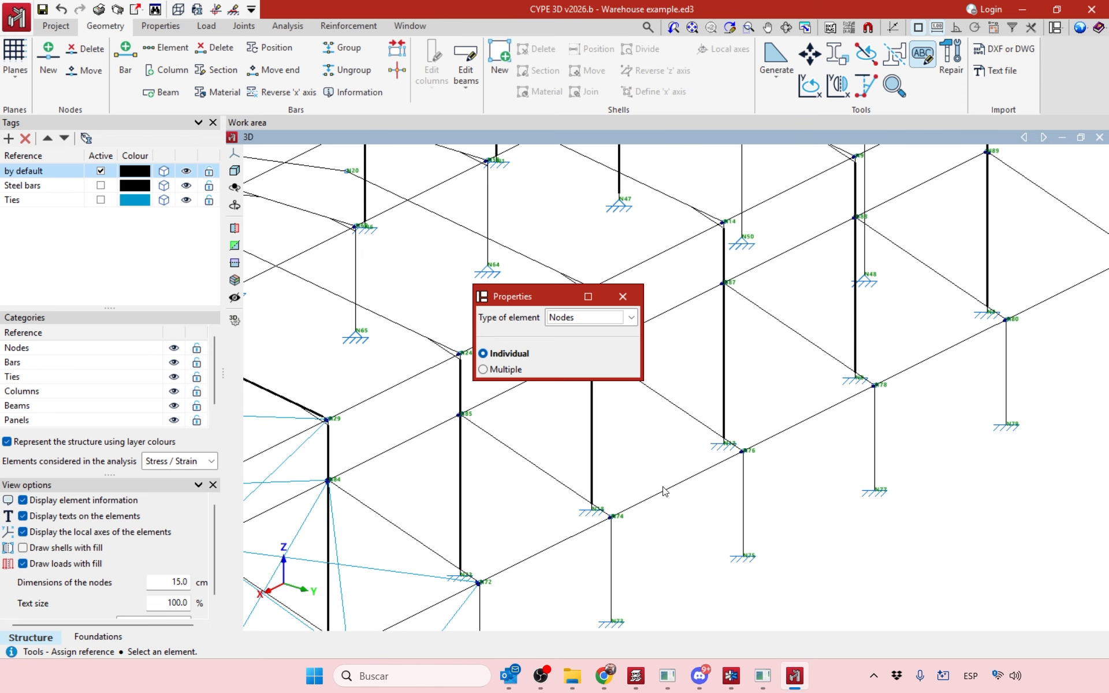
middle_click_drag(703, 523, 763, 486)
left_click(590, 317)
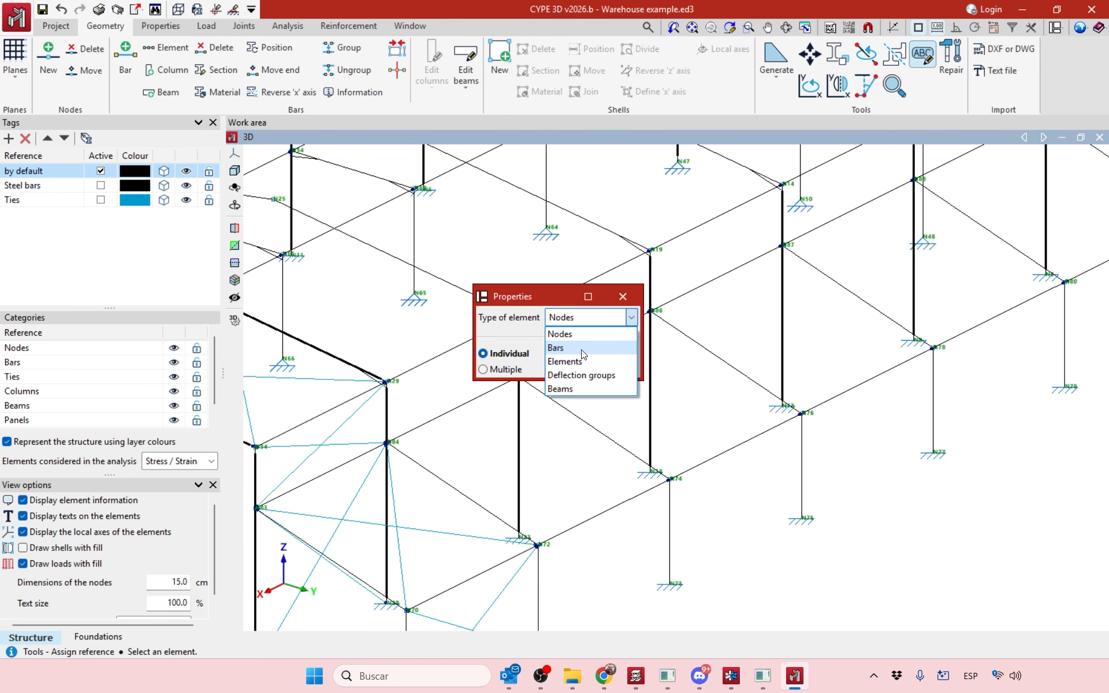
left_click(583, 348)
left_click(589, 317)
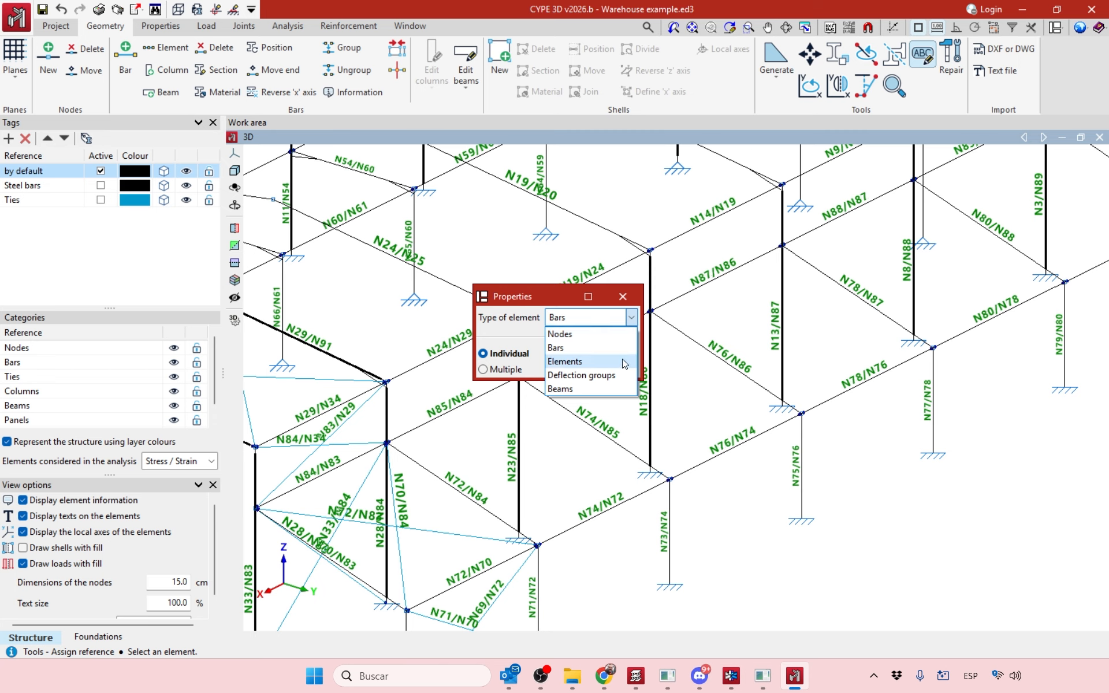
left_click(574, 349)
- Assign the individual reference "BAR 1" to the short outer column N75/N76
scroll(803, 485, "up", 3)
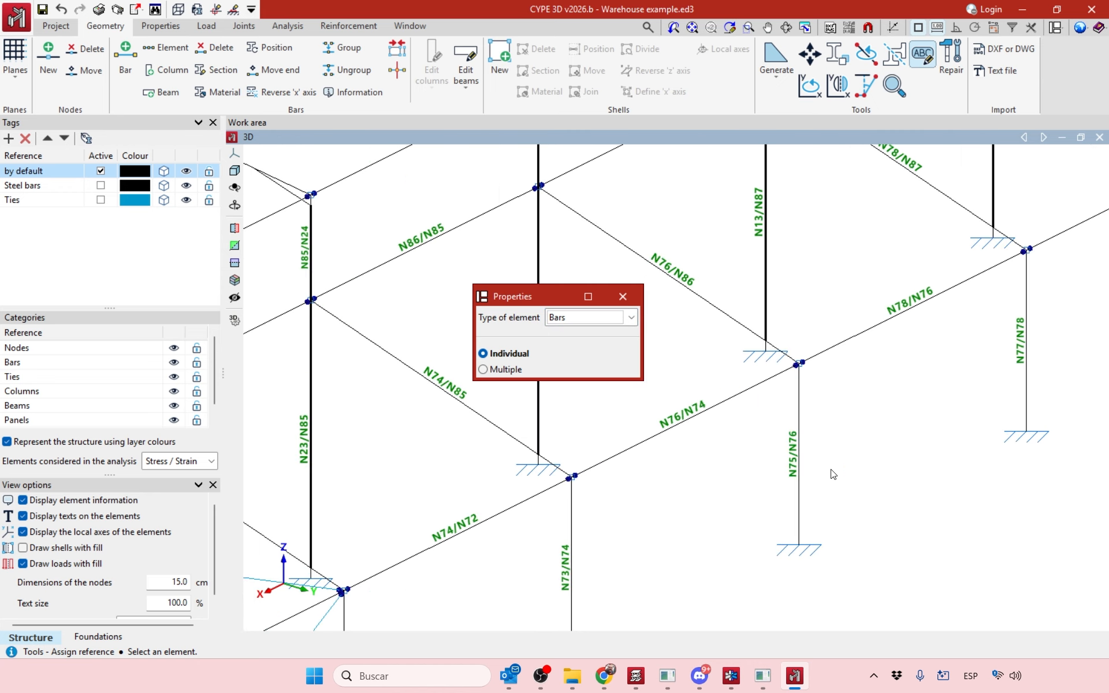
middle_click_drag(792, 488, 759, 440)
scroll(768, 404, "up", 3)
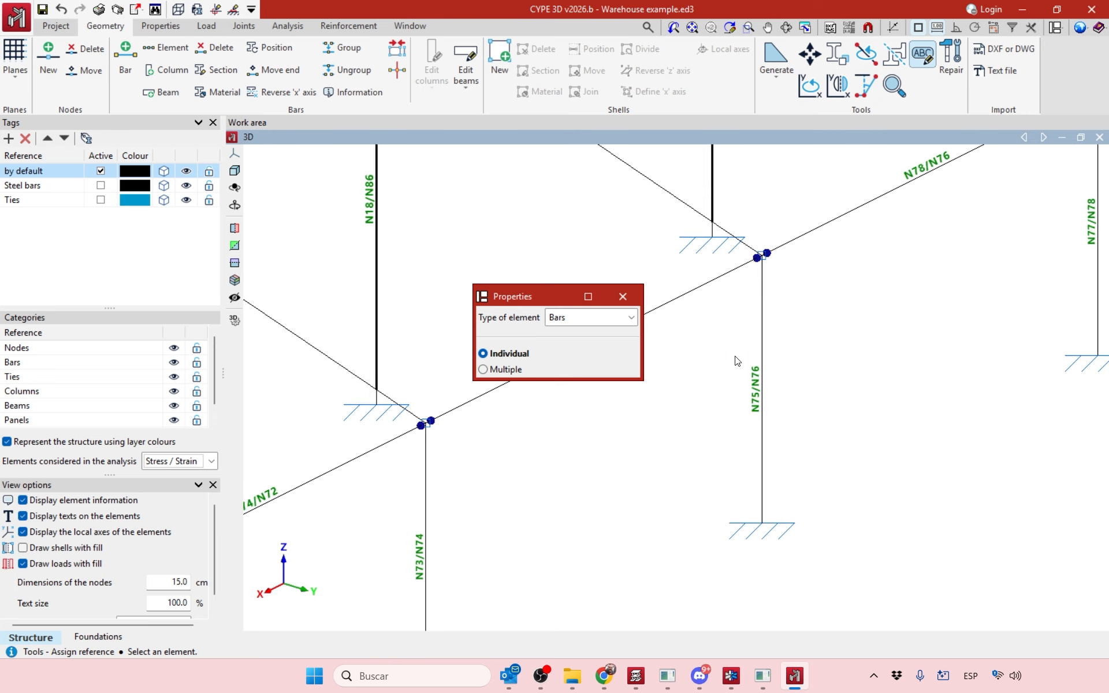
scroll(768, 382, "down", 2)
left_click(764, 381)
left_click(492, 358)
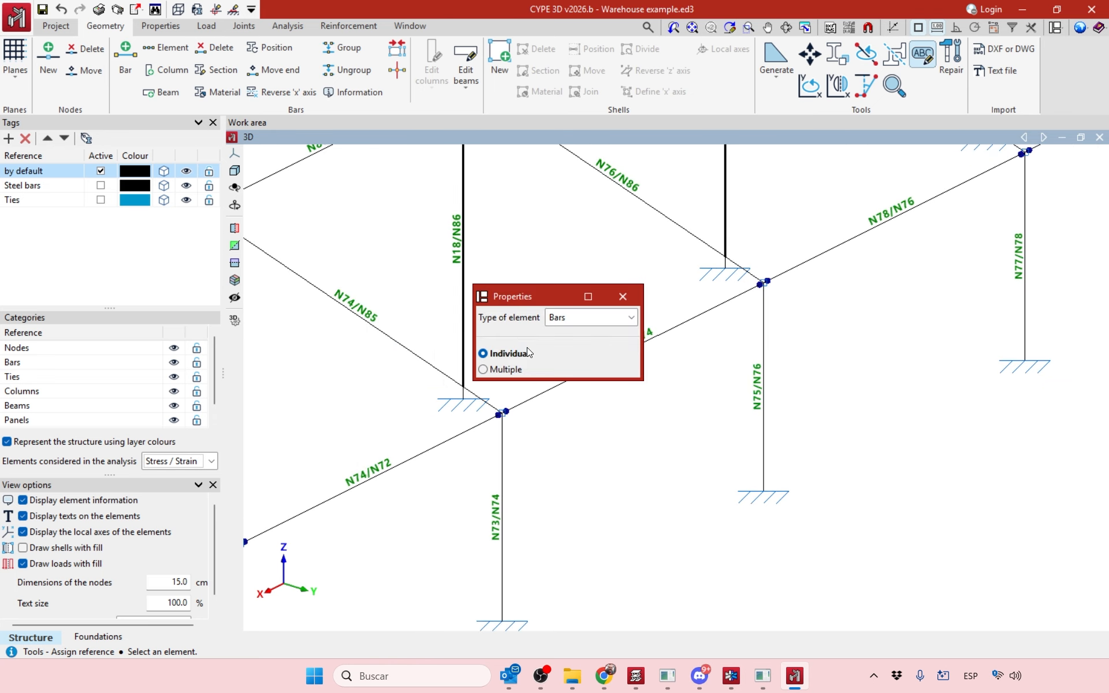
left_click(762, 386)
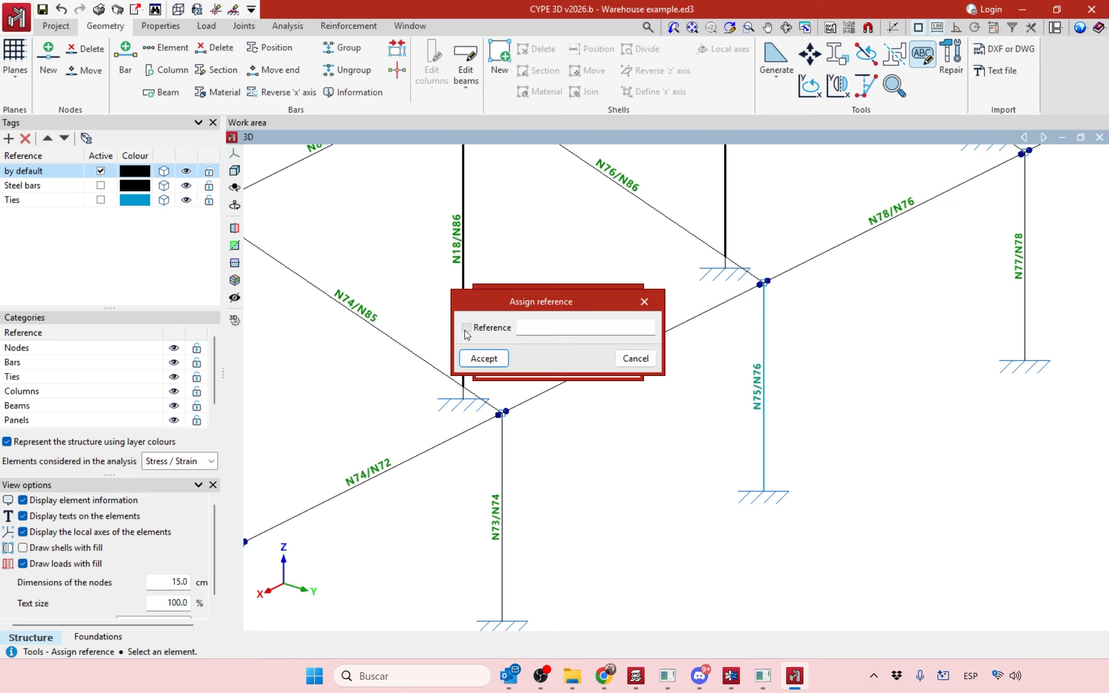
left_click(467, 327)
left_click(549, 328)
left_click(498, 359)
- Assign references in Multiple mode to the short outer columns N73/N74, BAR 1 and N77/N78, using "BAR 1" as the initial reference
scroll(769, 383, "down", 1)
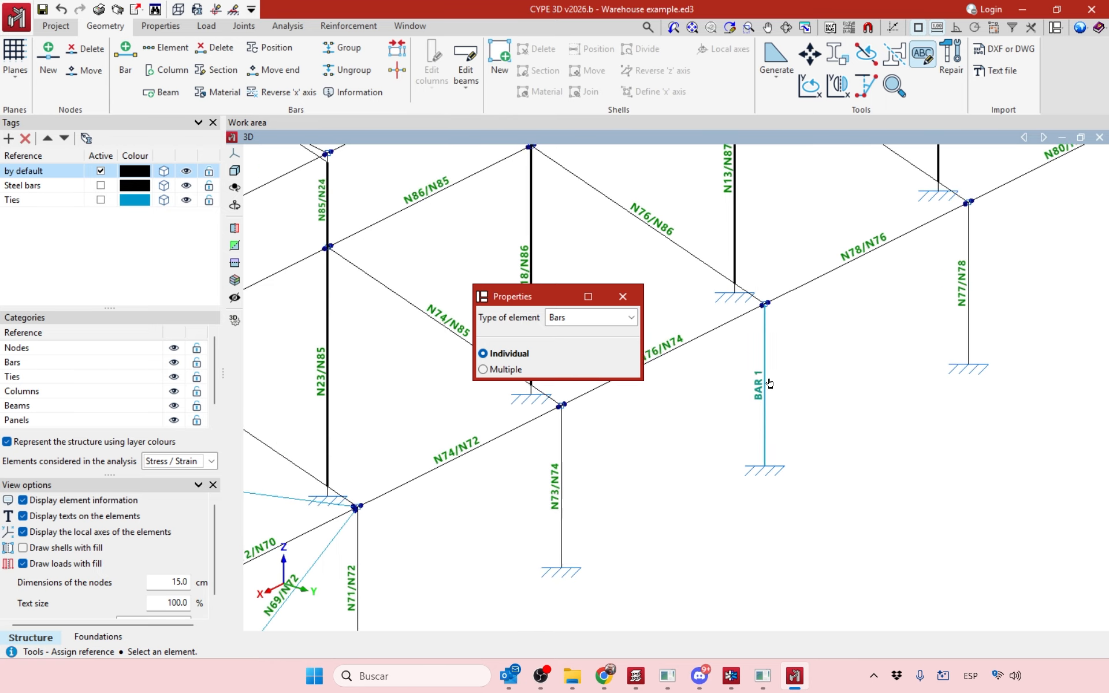
scroll(769, 382, "down", 1)
left_click(506, 369)
scroll(859, 480, "down", 4)
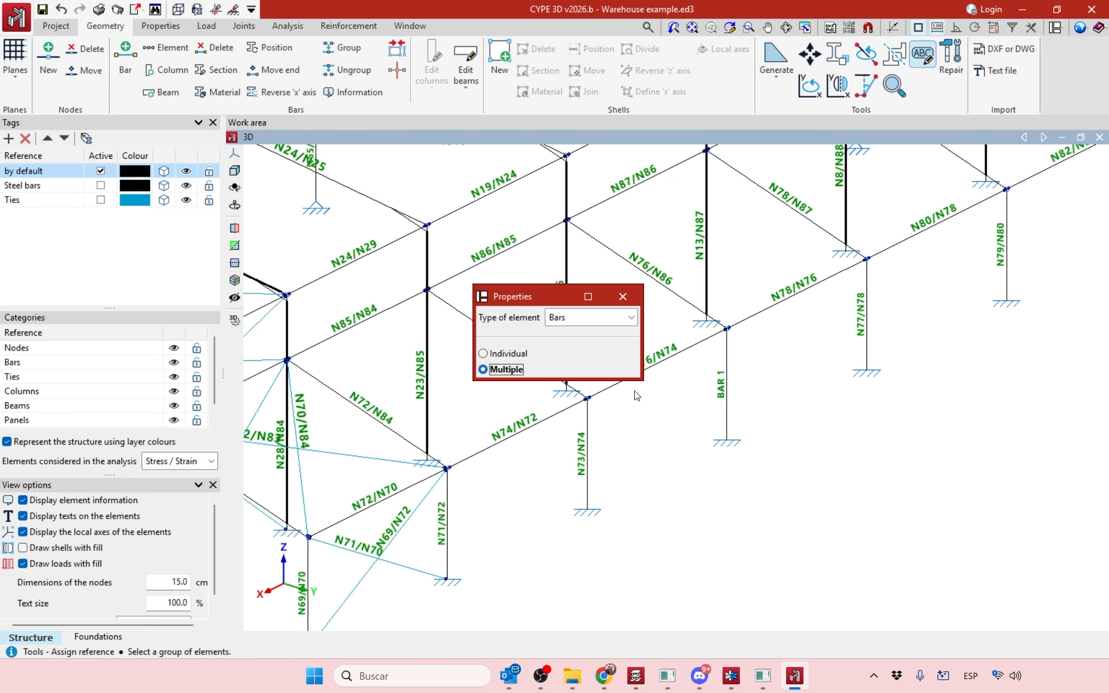
scroll(859, 480, "up", 2)
left_click_drag(964, 523, 548, 449)
left_click(522, 370)
right_click(763, 459)
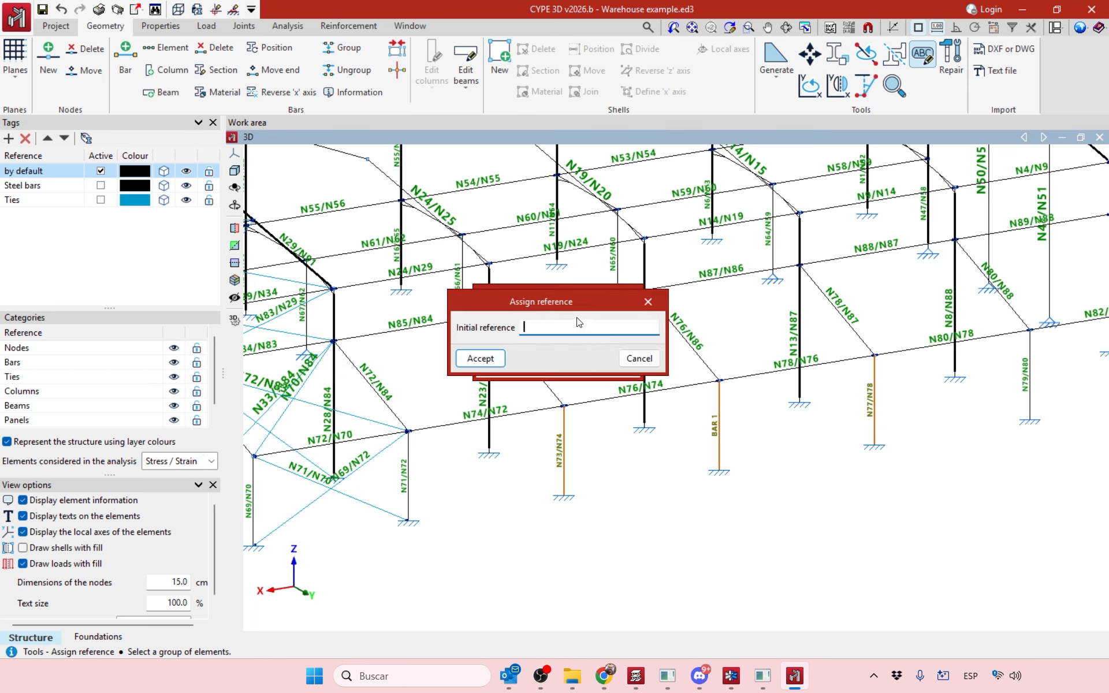
type("BAR 1")
left_click(481, 359)
scroll(574, 459, "up", 1)
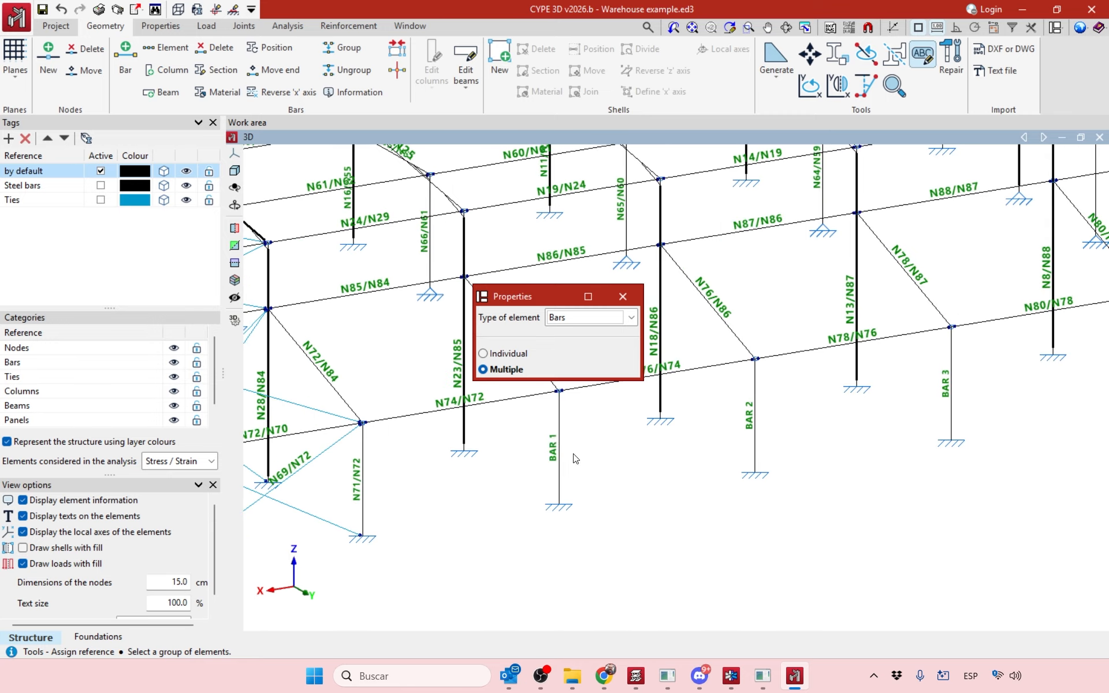
scroll(809, 411, "up", 1)
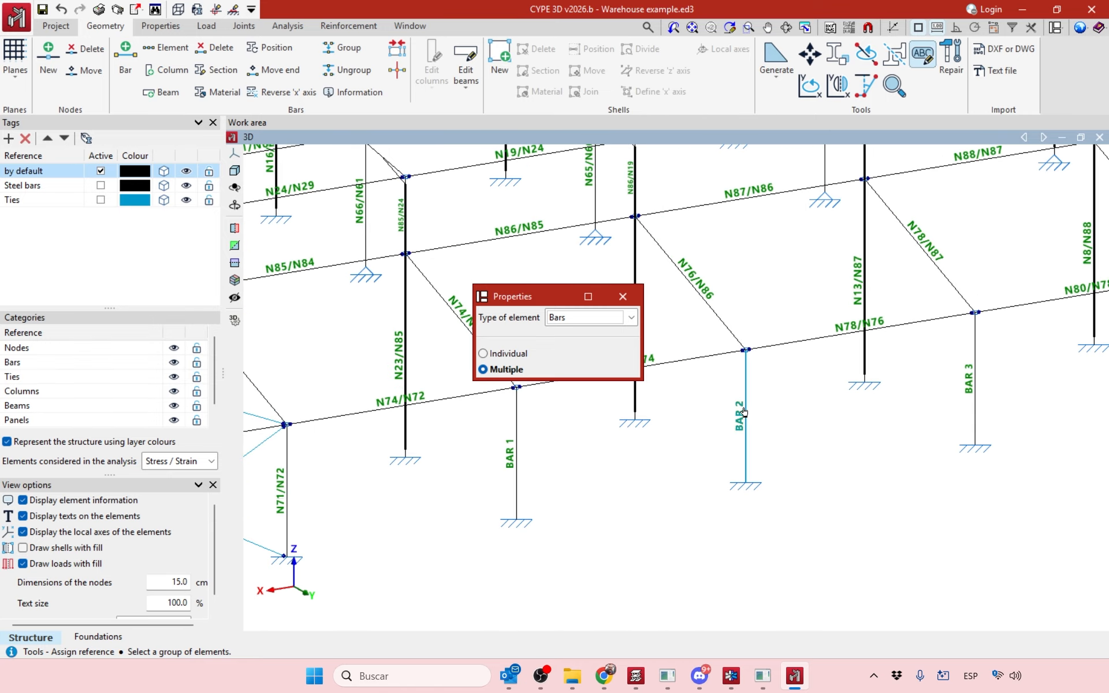
- Assign references in Multiple mode to the short outer columns BAR 1, BAR 2 and BAR 3, using "BAR-A" as the initial reference
scroll(980, 375, "up", 3)
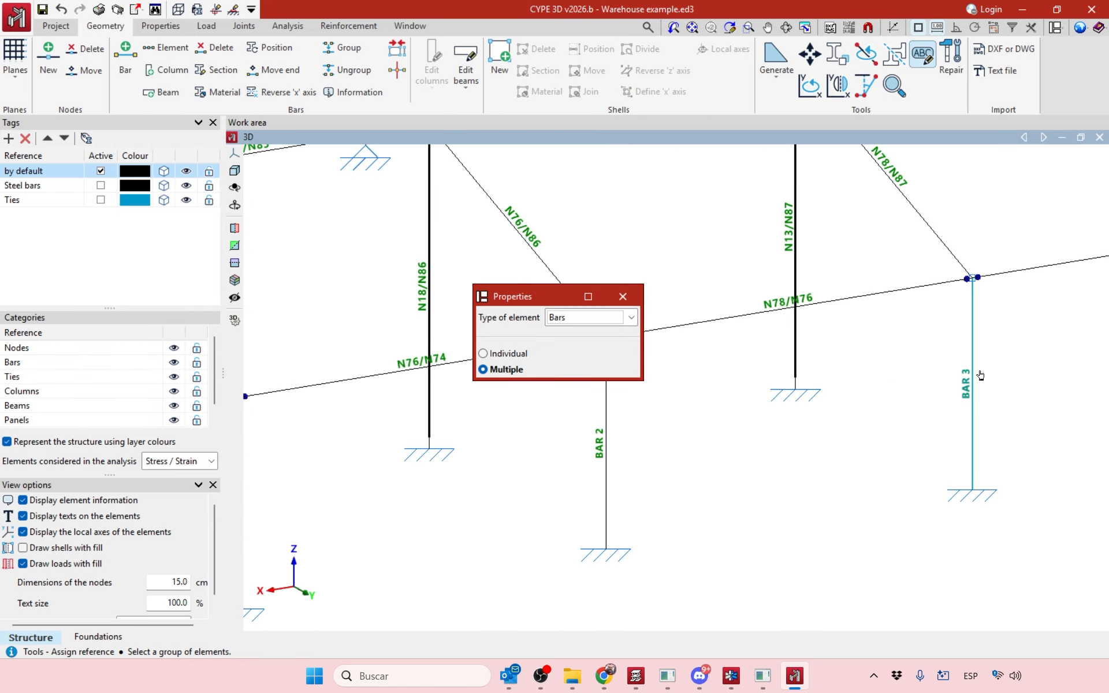
scroll(980, 376, "down", 2)
scroll(731, 424, "down", 1)
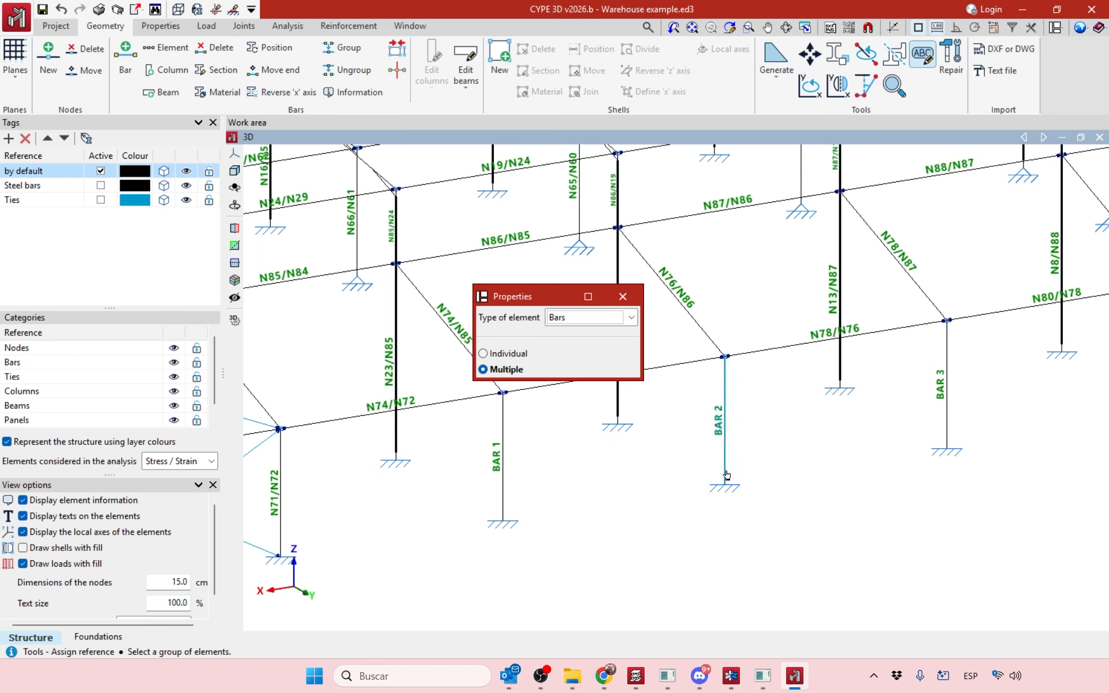
left_click_drag(961, 530, 488, 445)
left_click_drag(1024, 573, 492, 432)
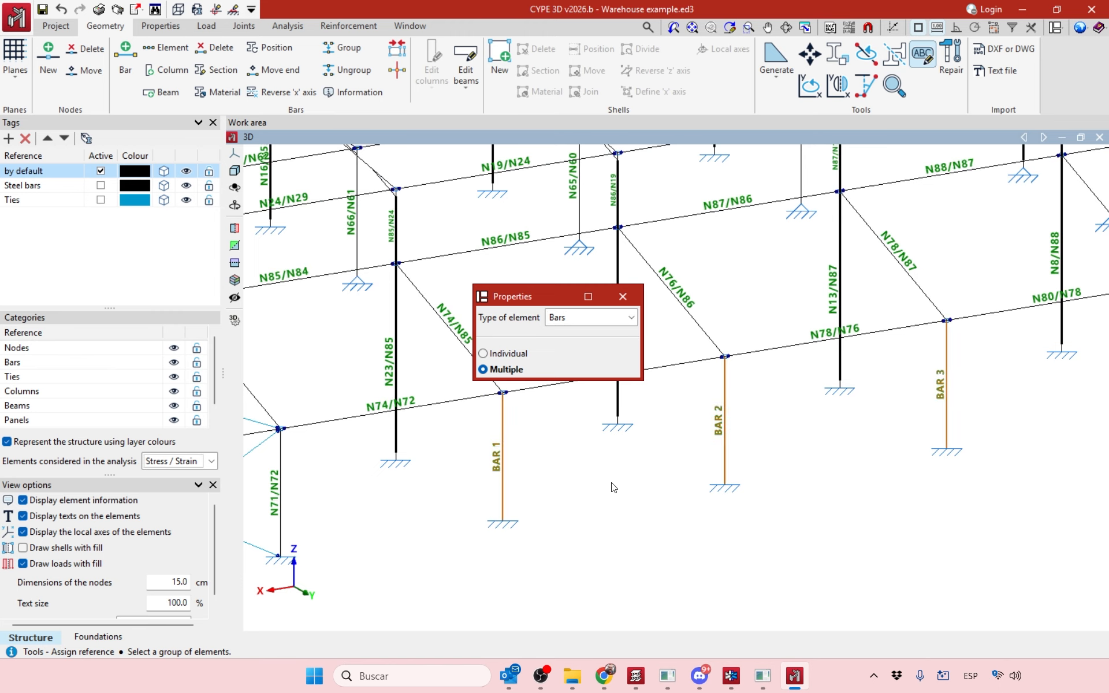
right_click(615, 483)
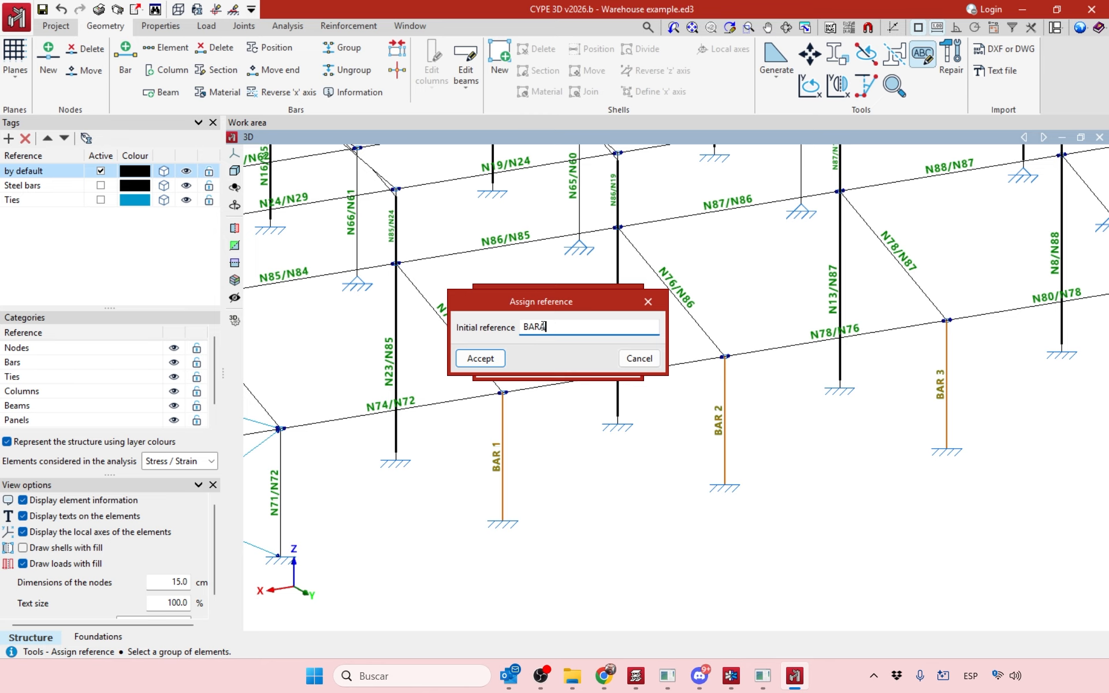
type("-")
left_click(499, 358)
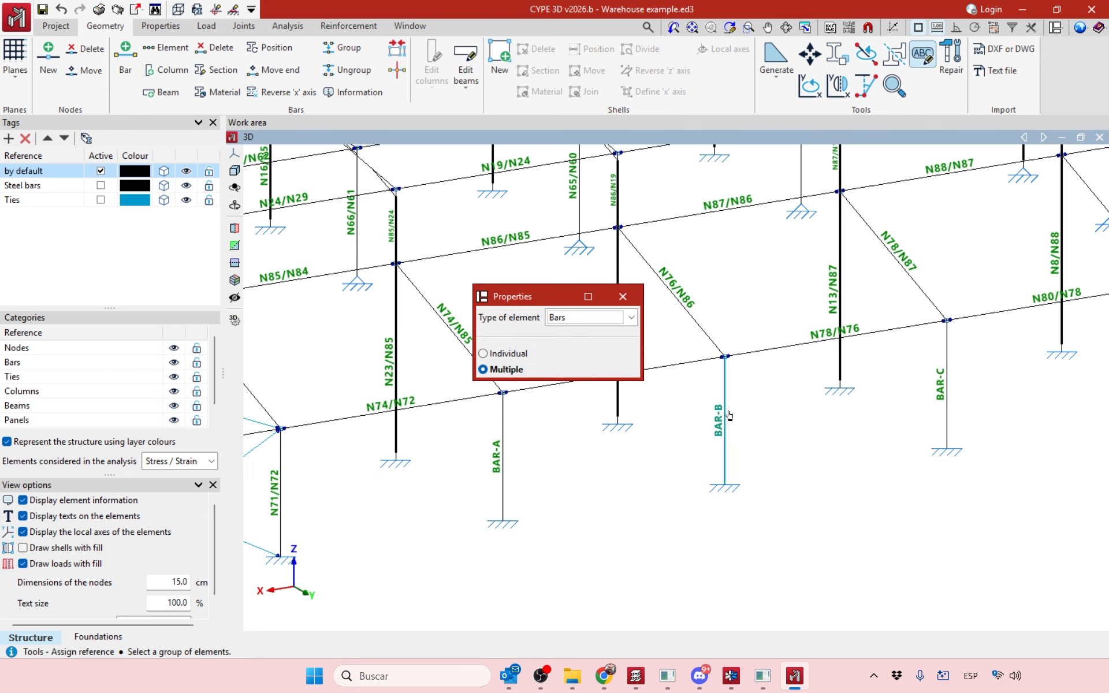
- Inspect the relabelled columns and the element types available for assigning references, and close the reference properties
scroll(911, 450, "down", 2)
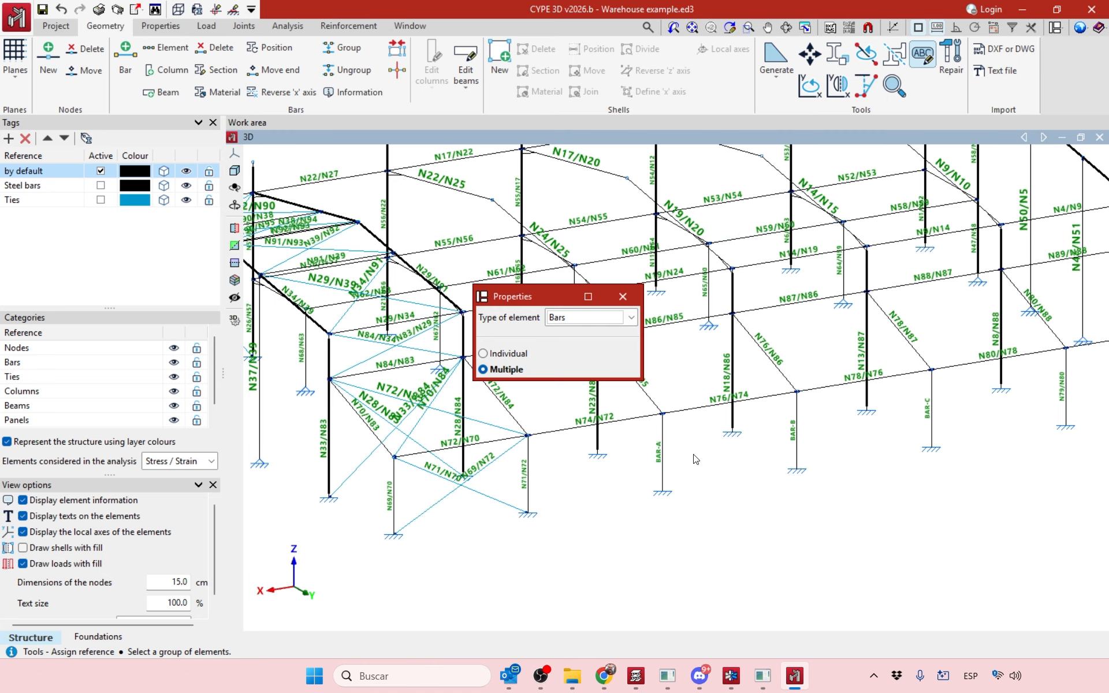
scroll(903, 434, "down", 1)
middle_click_drag(901, 434, 877, 454)
scroll(870, 445, "up", 2)
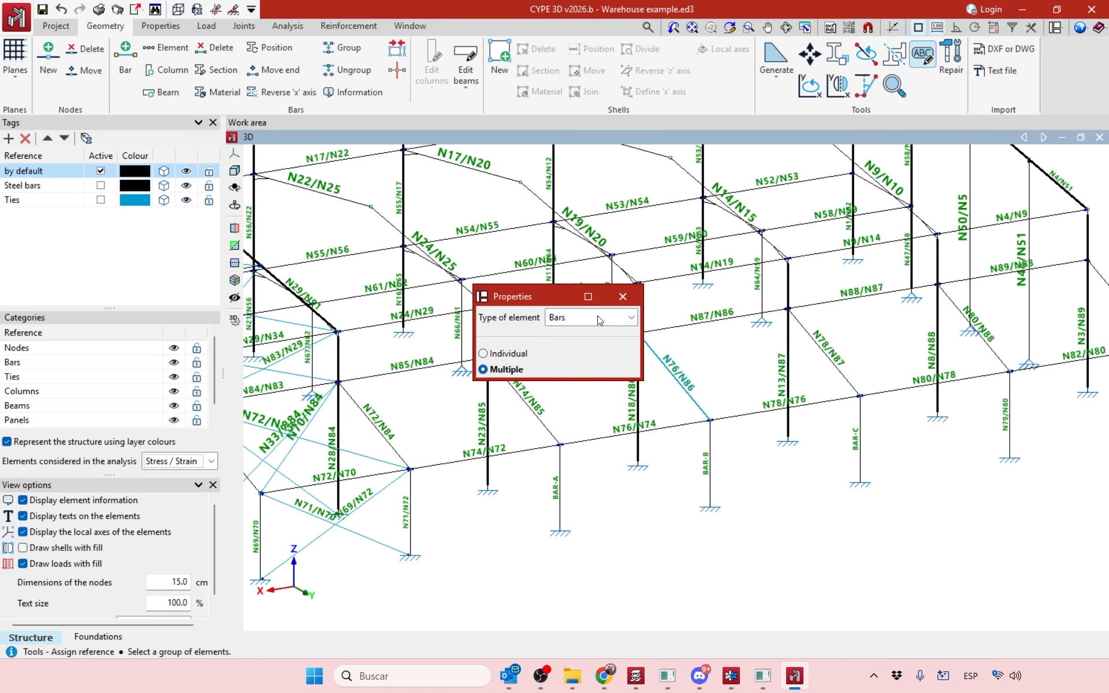
left_click(598, 322)
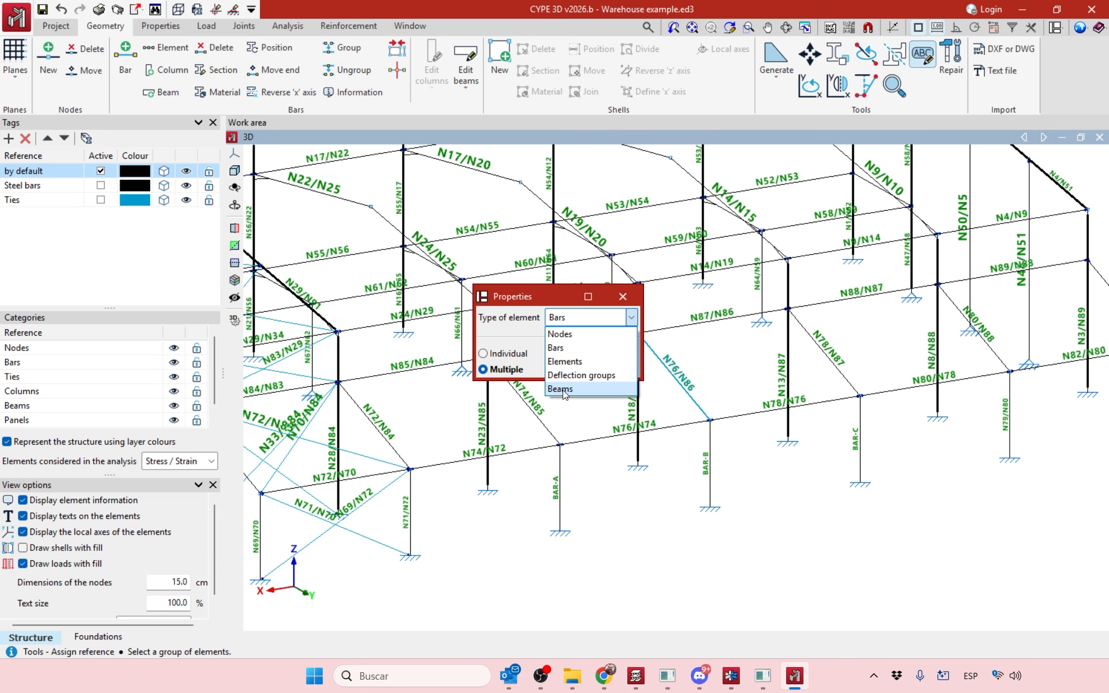
left_click(524, 324)
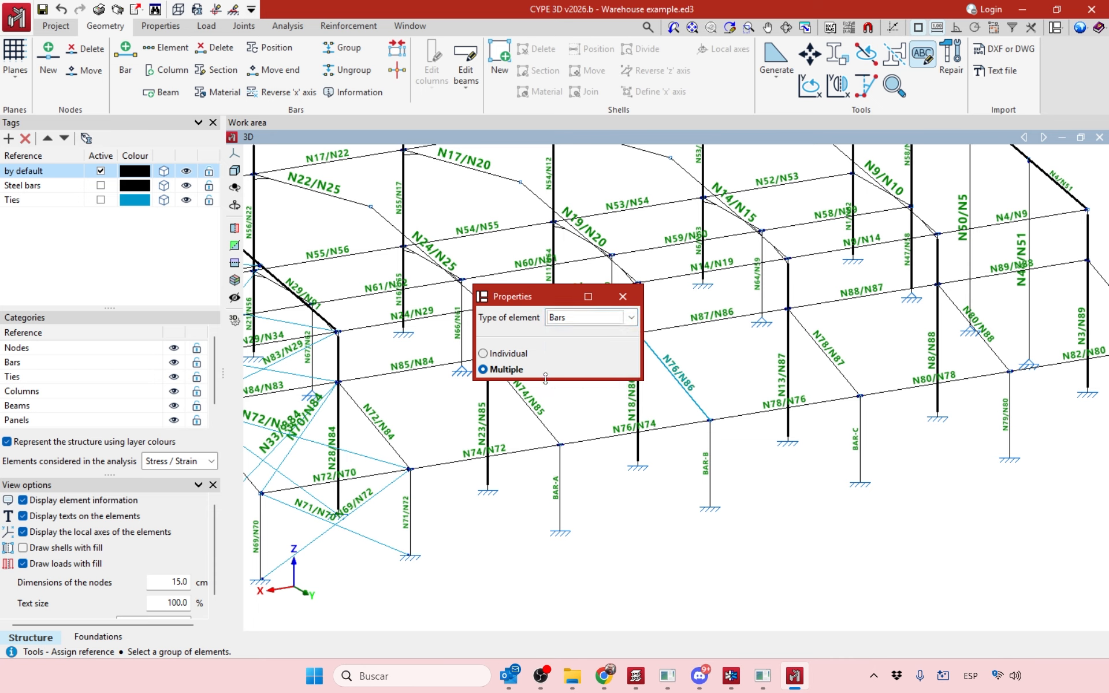
left_click(621, 297)
scroll(664, 317, "down", 3)
scroll(694, 338, "up", 4)
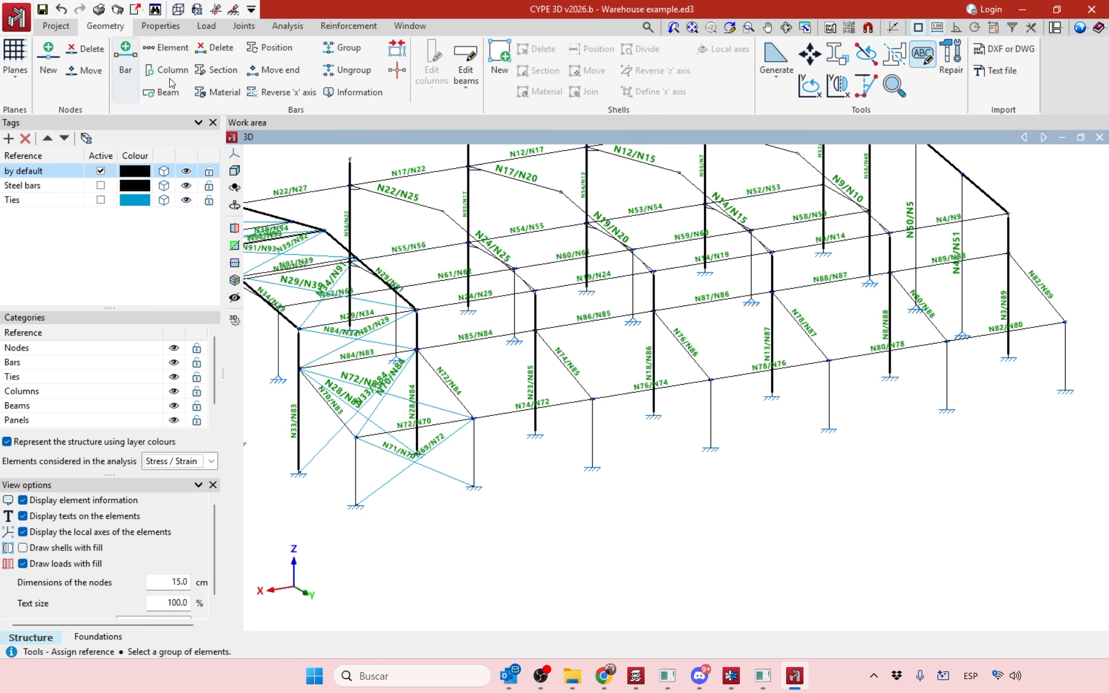
left_click(161, 26)
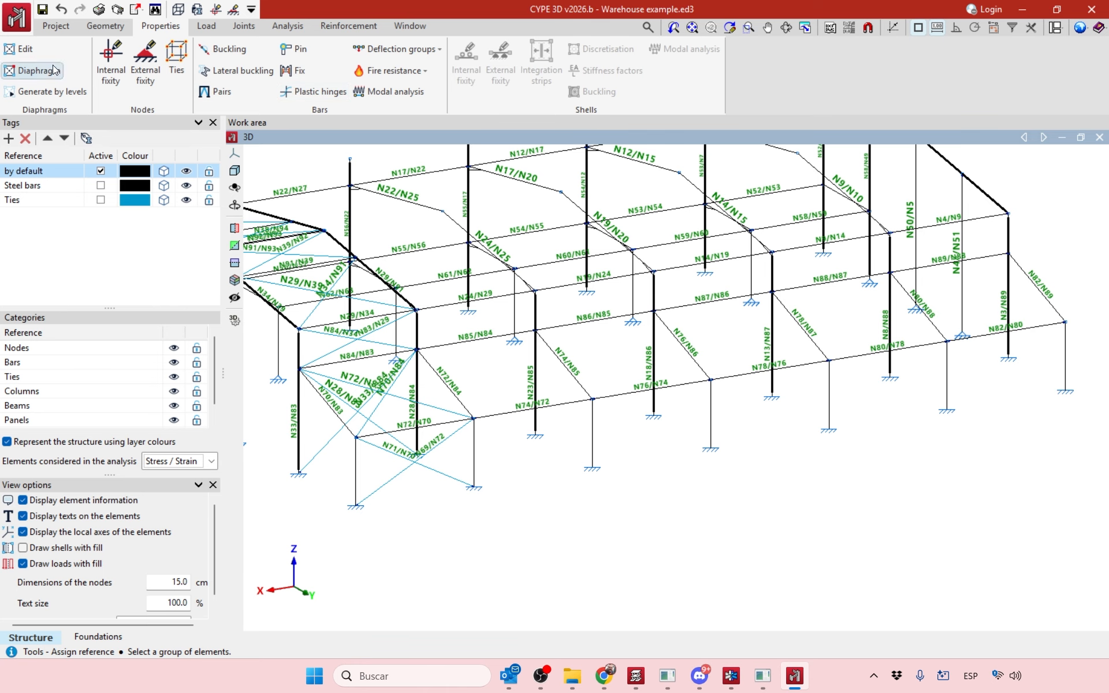
left_click(18, 48)
left_click(723, 164)
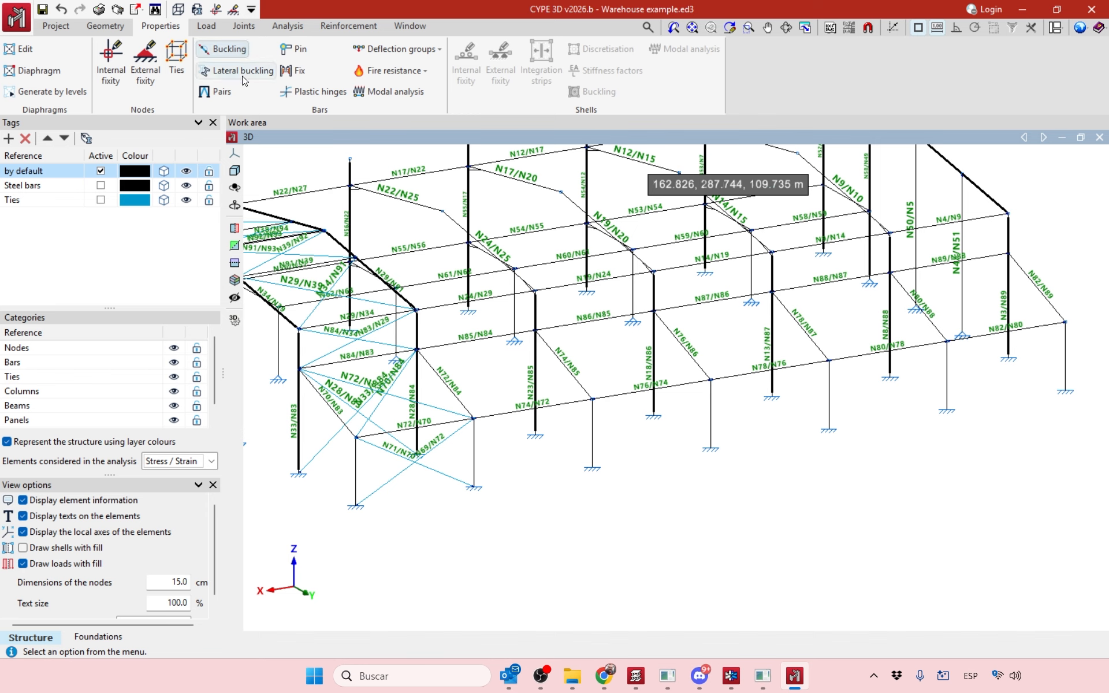
left_click(118, 26)
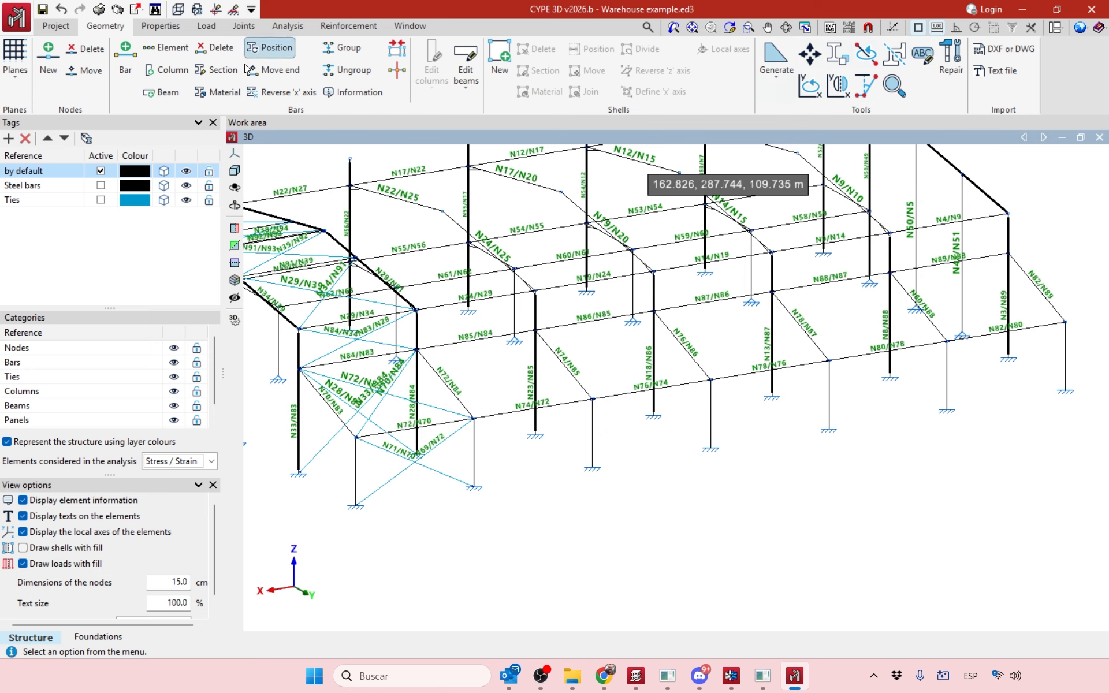
- Try the Only tension and Only compression behaviours in the section description of the short outer columns
left_click(216, 69)
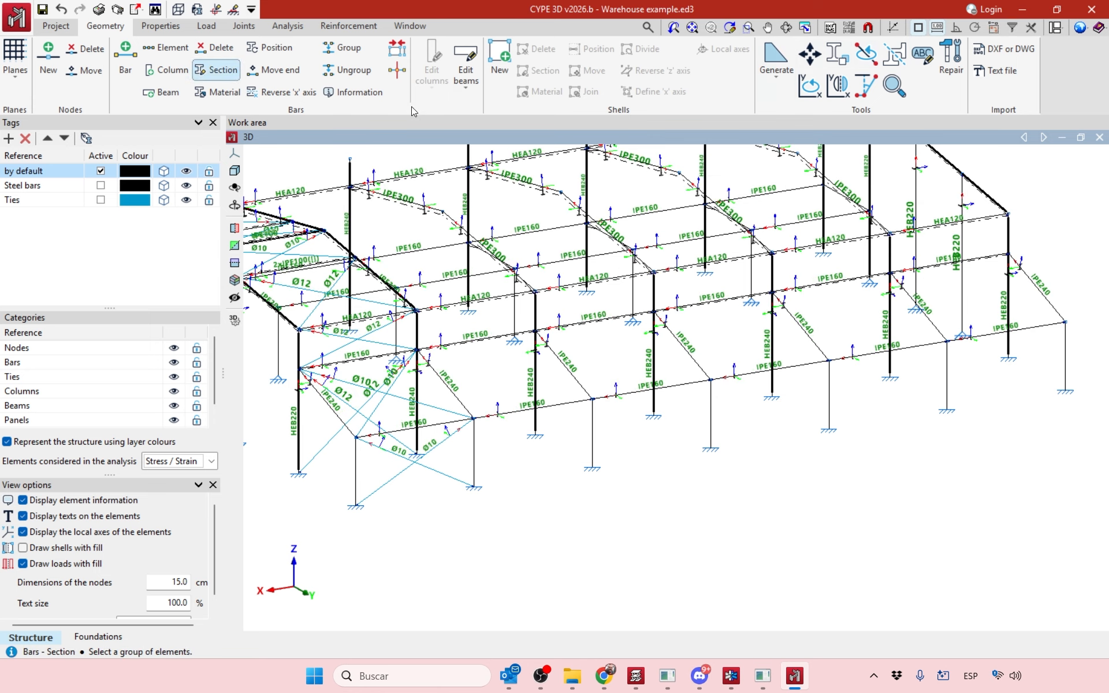
left_click(594, 433)
right_click(630, 418)
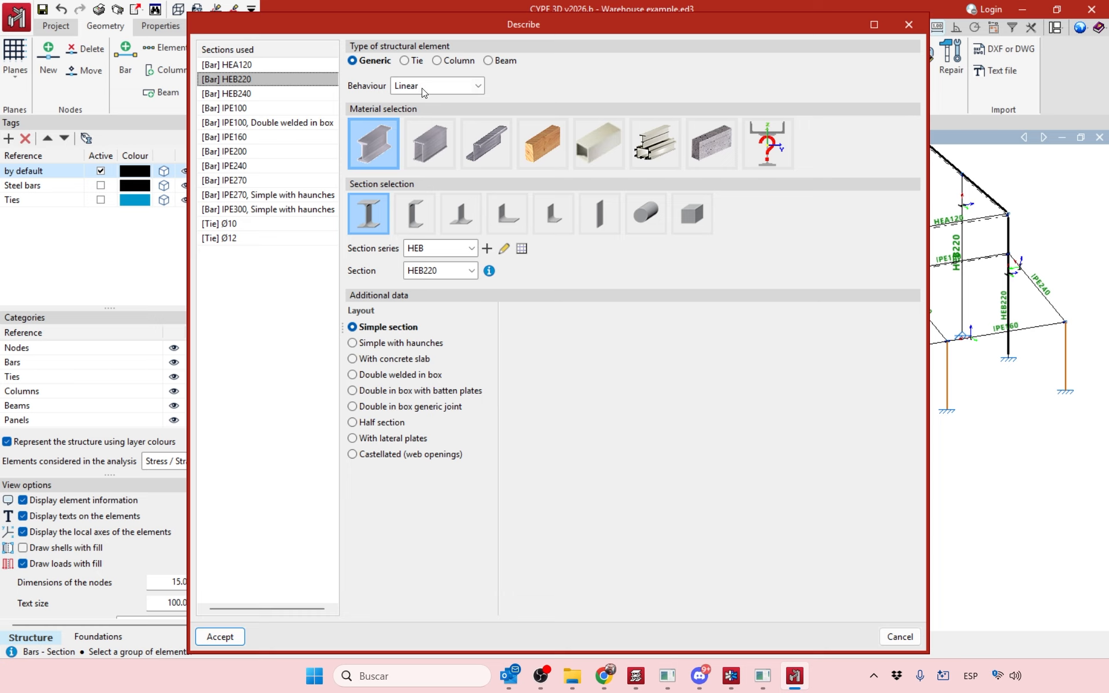
left_click(469, 87)
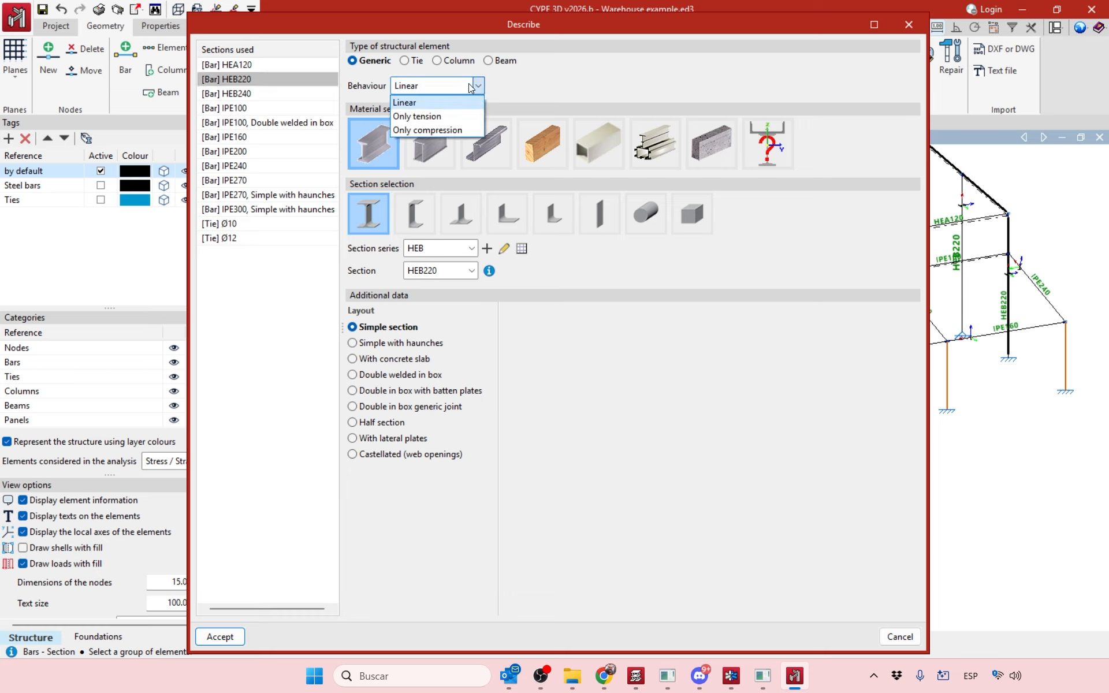
left_click(470, 102)
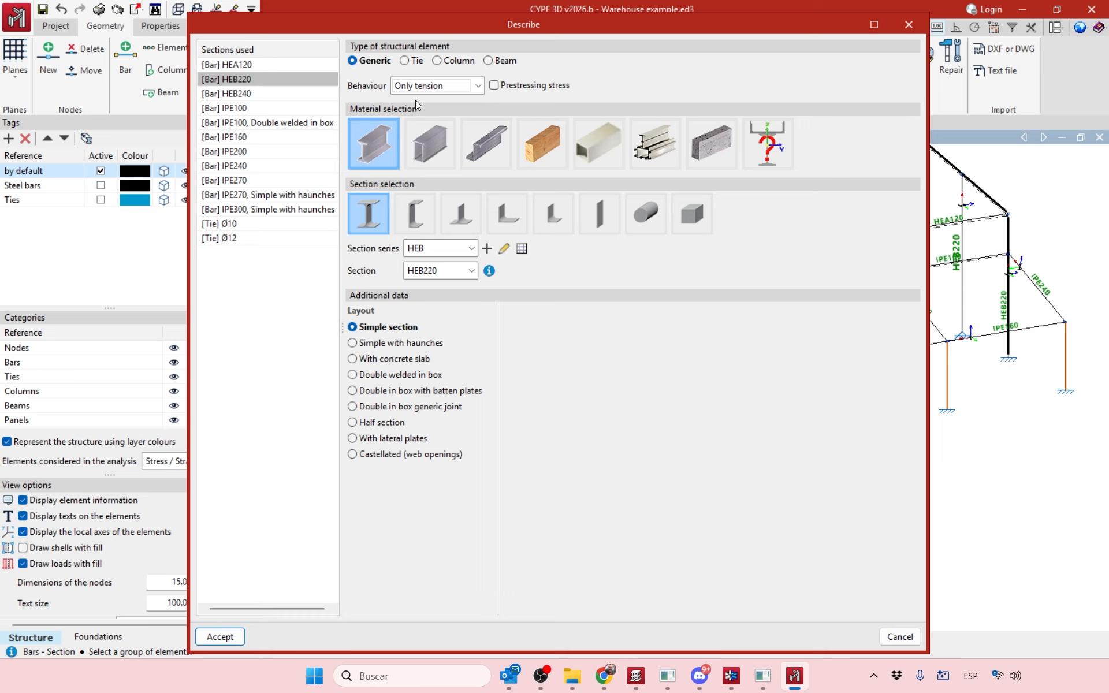
left_click(470, 89)
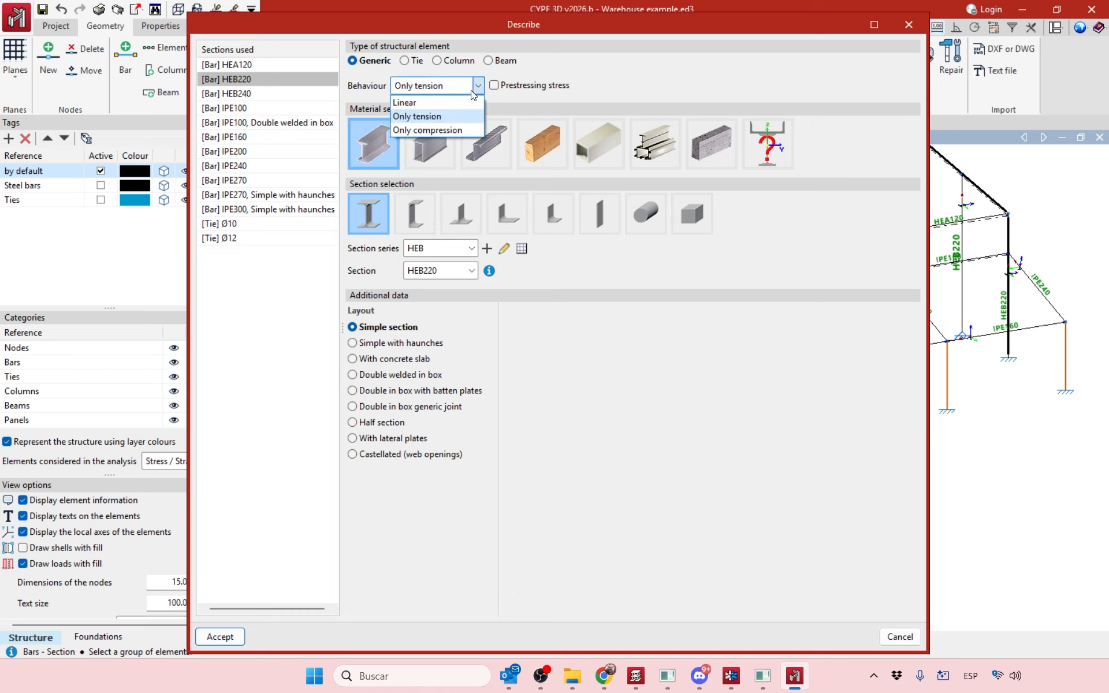
left_click(456, 130)
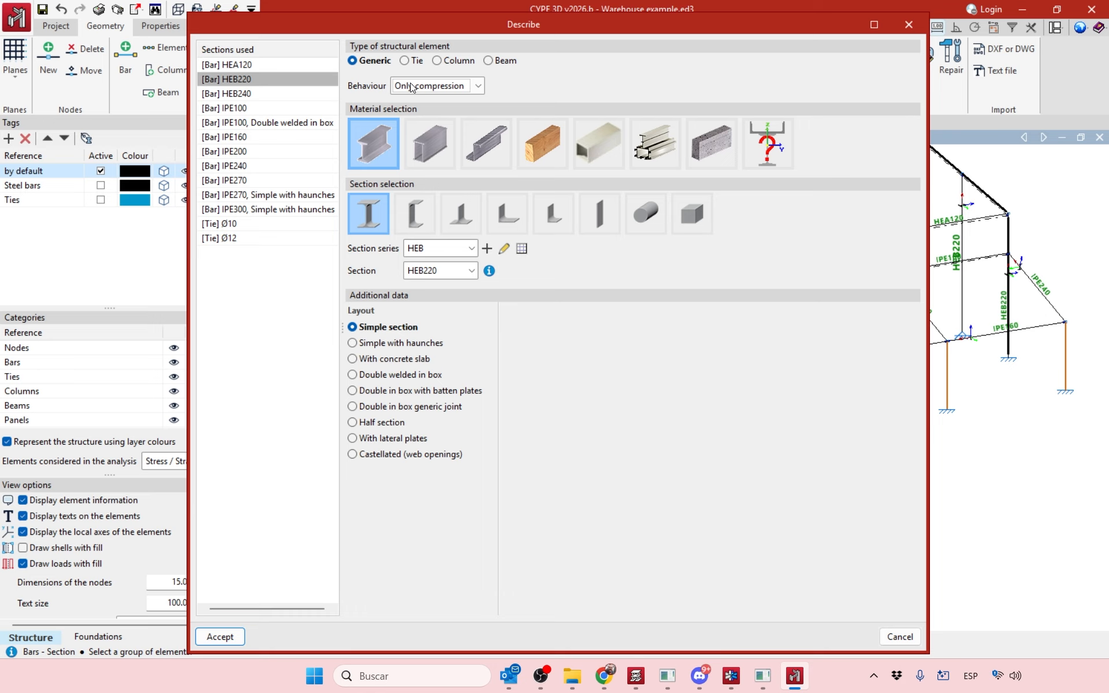
left_click(909, 25)
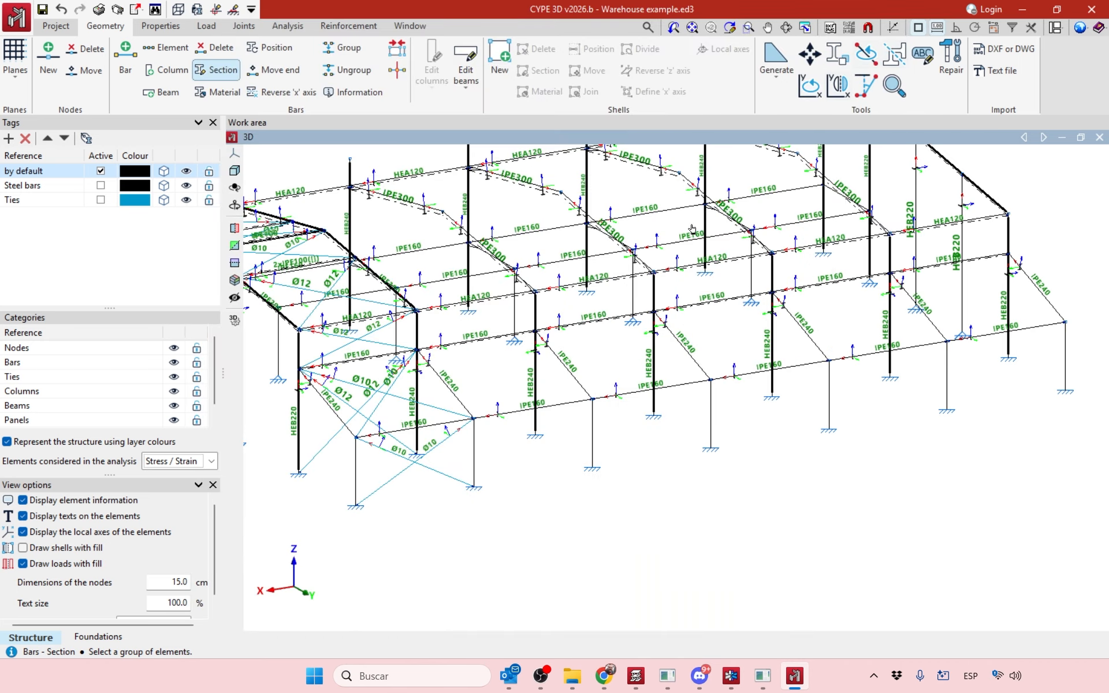
- In the general data's steel fire resistance settings, enable the EN1993-1-2:2005 check and set the cover to Intumescent mortar
middle_click_drag(659, 425, 757, 494)
scroll(659, 453, "up", 2)
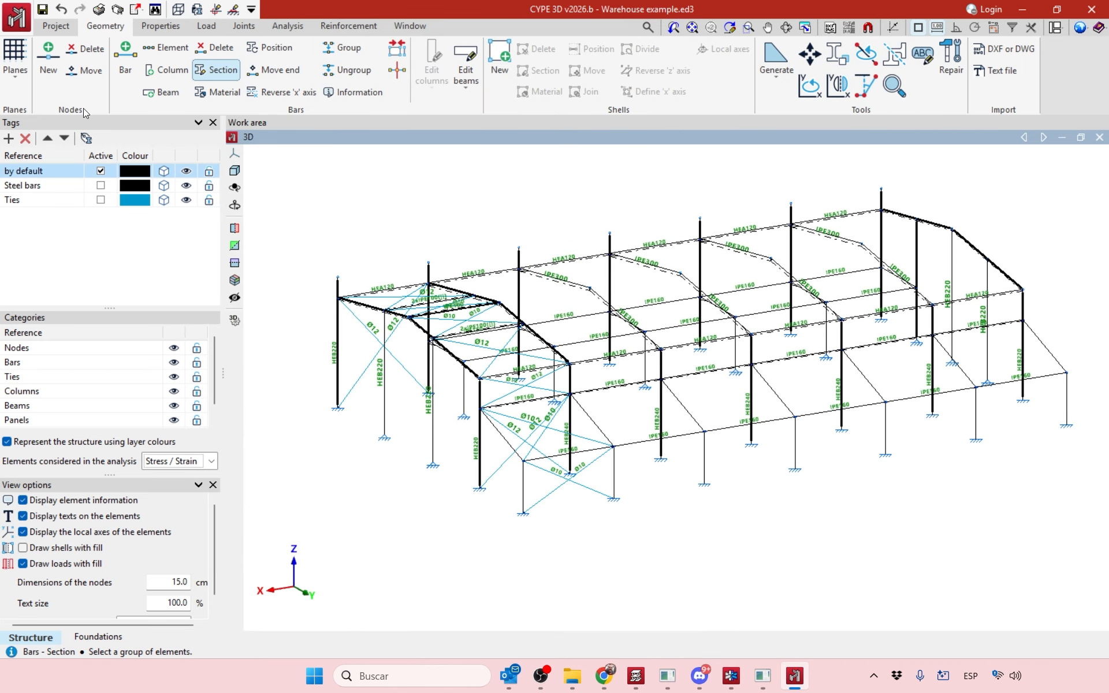
left_click(58, 27)
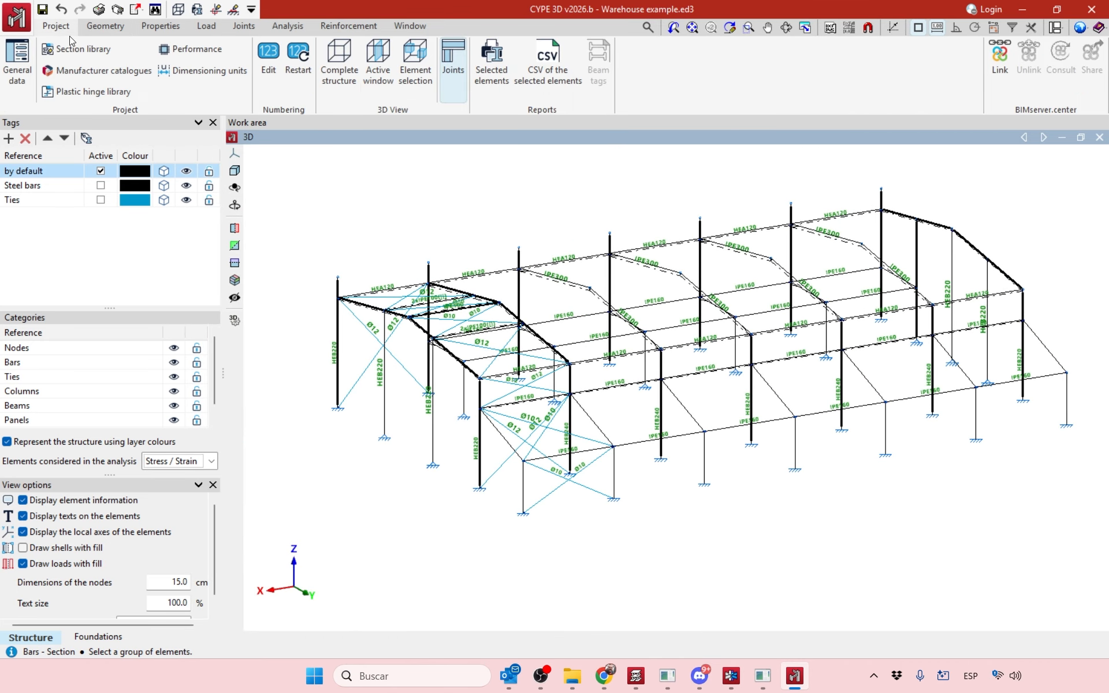
left_click(17, 62)
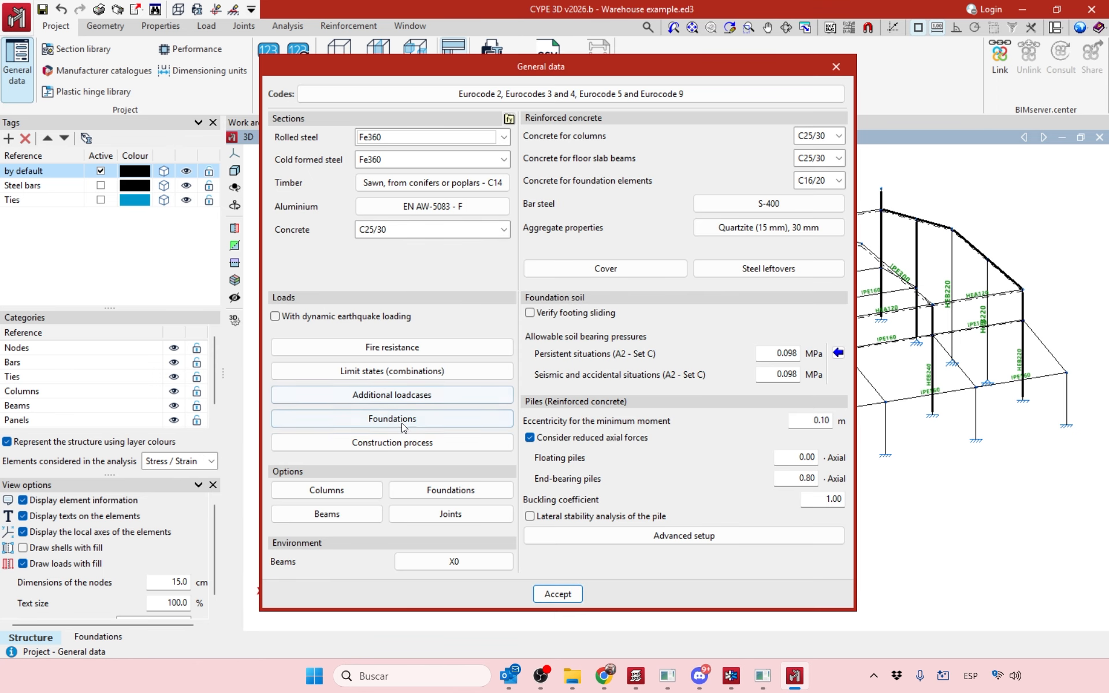
left_click(411, 352)
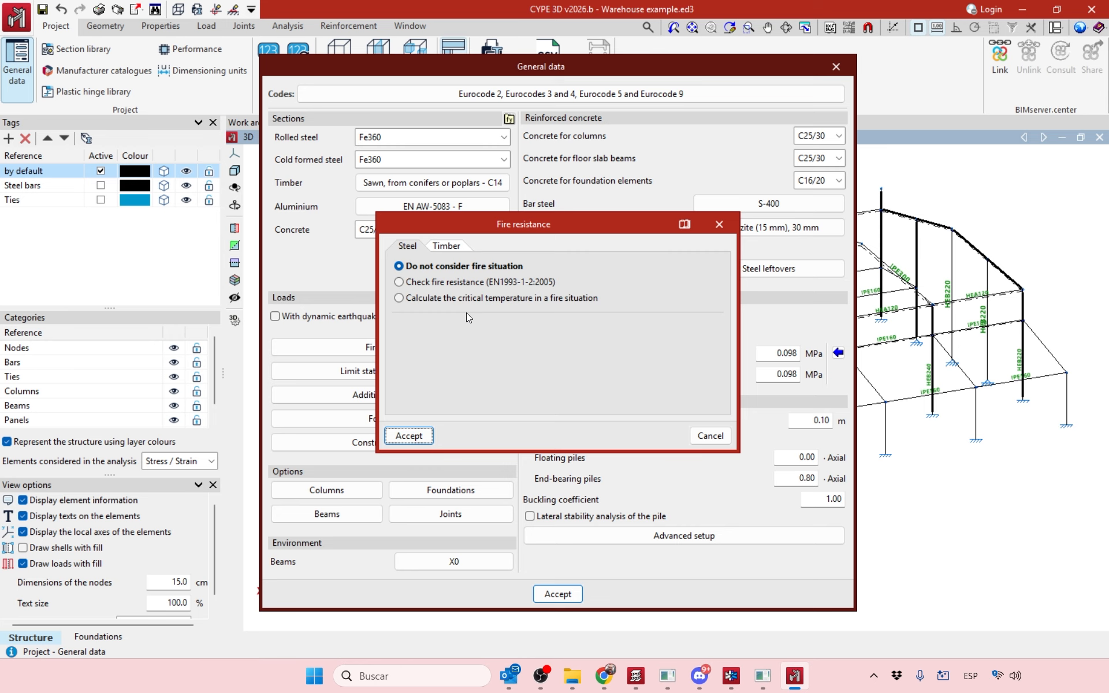
left_click(444, 283)
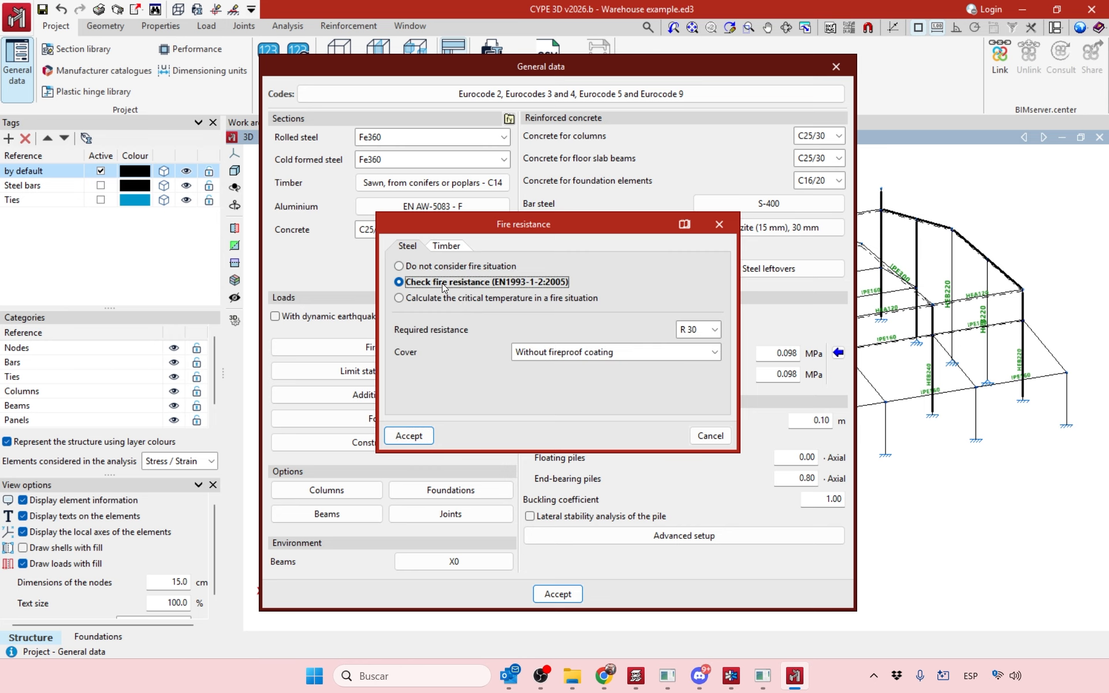
left_click(710, 354)
mouse_move(715, 382)
left_mouse_down()
mouse_move(720, 415)
mouse_move(722, 379)
left_mouse_up()
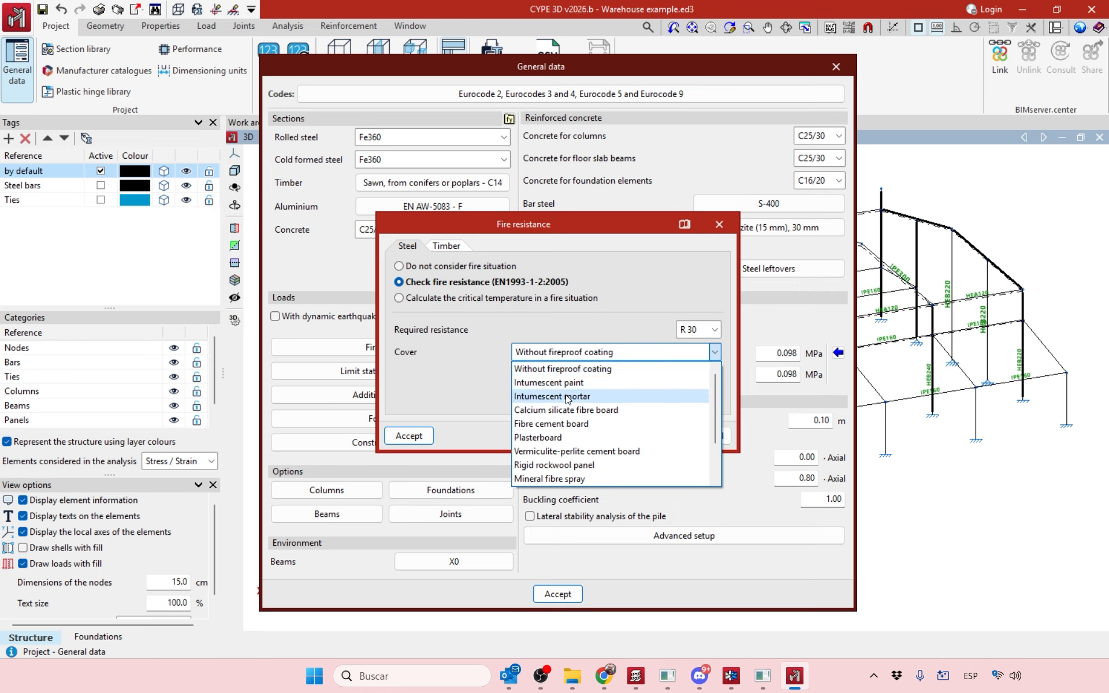
left_click(531, 397)
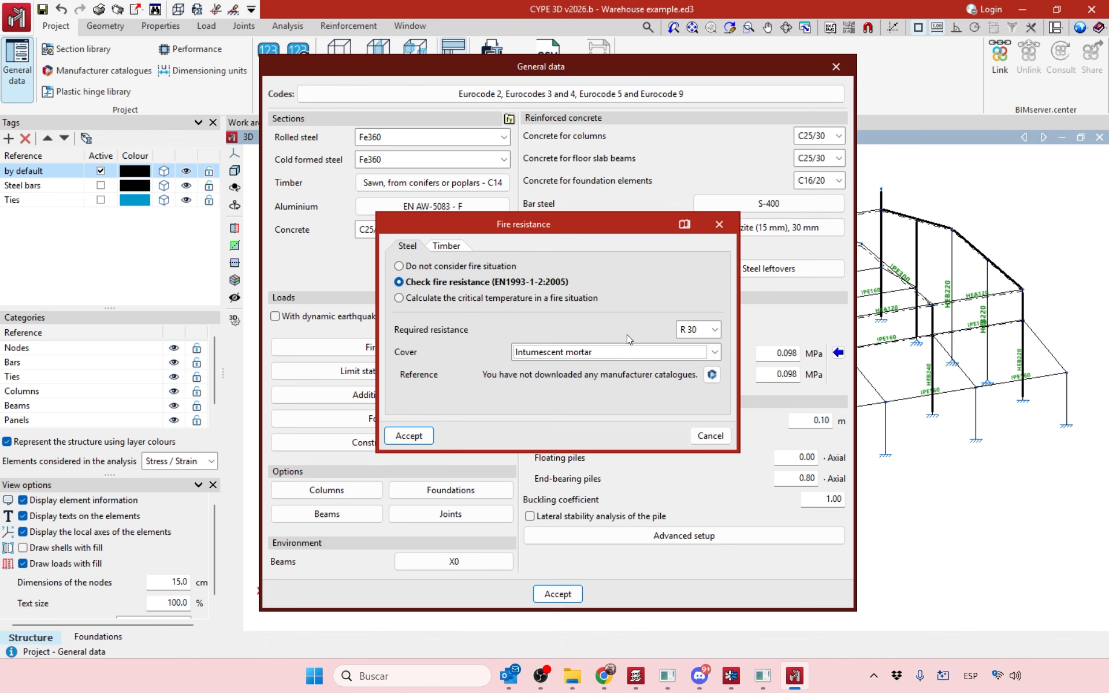
- Download the Carboline manufacturer catalogue for the fire cover reference and move the Catalogues window aside
left_click(712, 375)
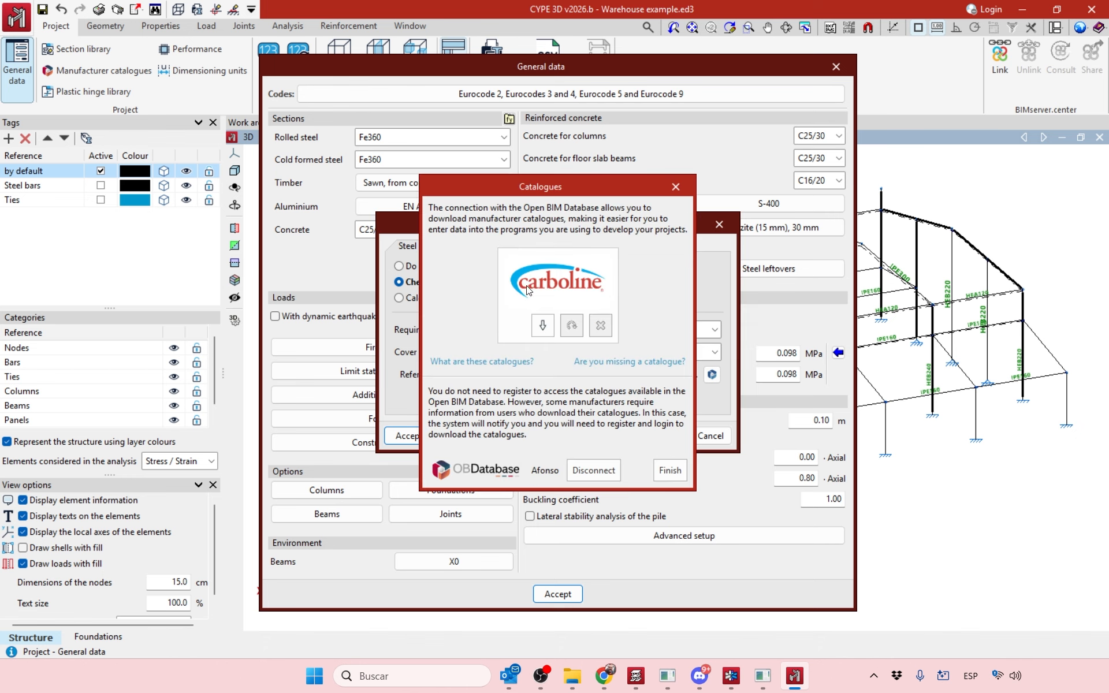
left_click(545, 327)
left_click(315, 385)
left_click(323, 422)
left_click(572, 375)
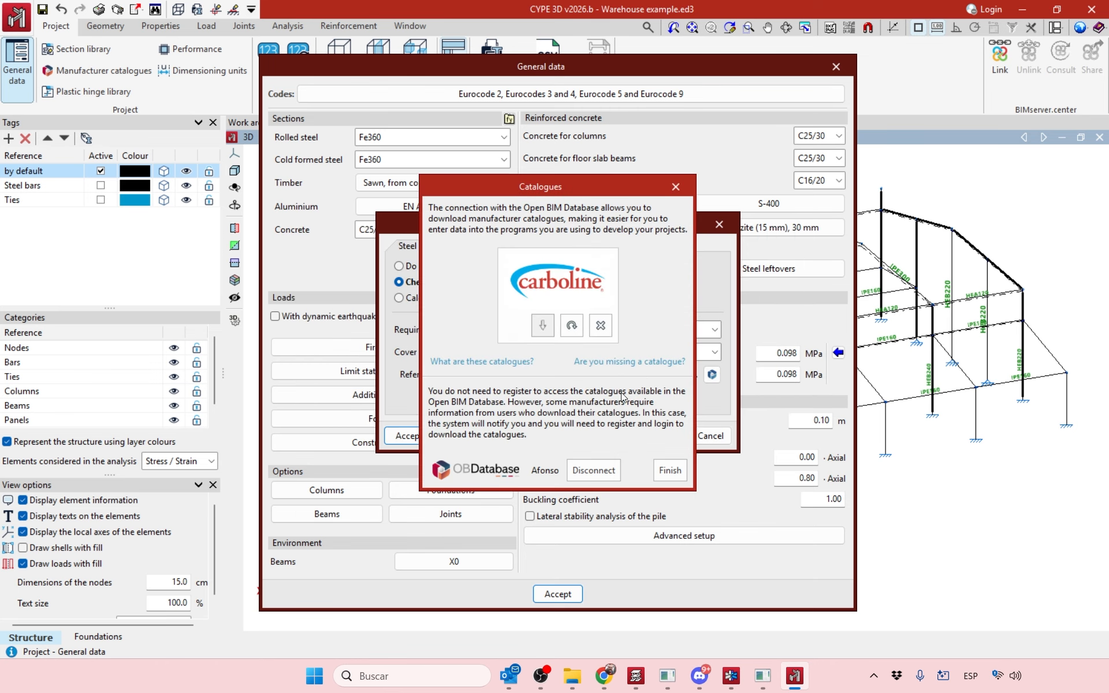
left_click_drag(619, 195, 709, 301)
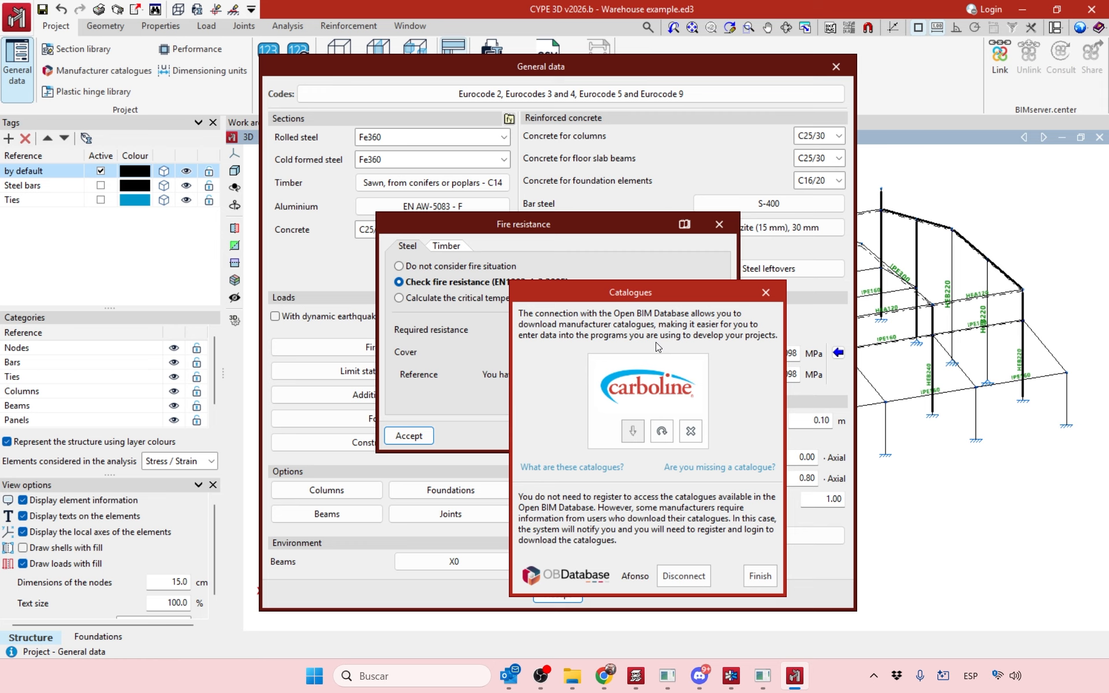
- Look at the form for requesting a missing manufacturer catalogue and close both the form and the Catalogues window
left_click(706, 467)
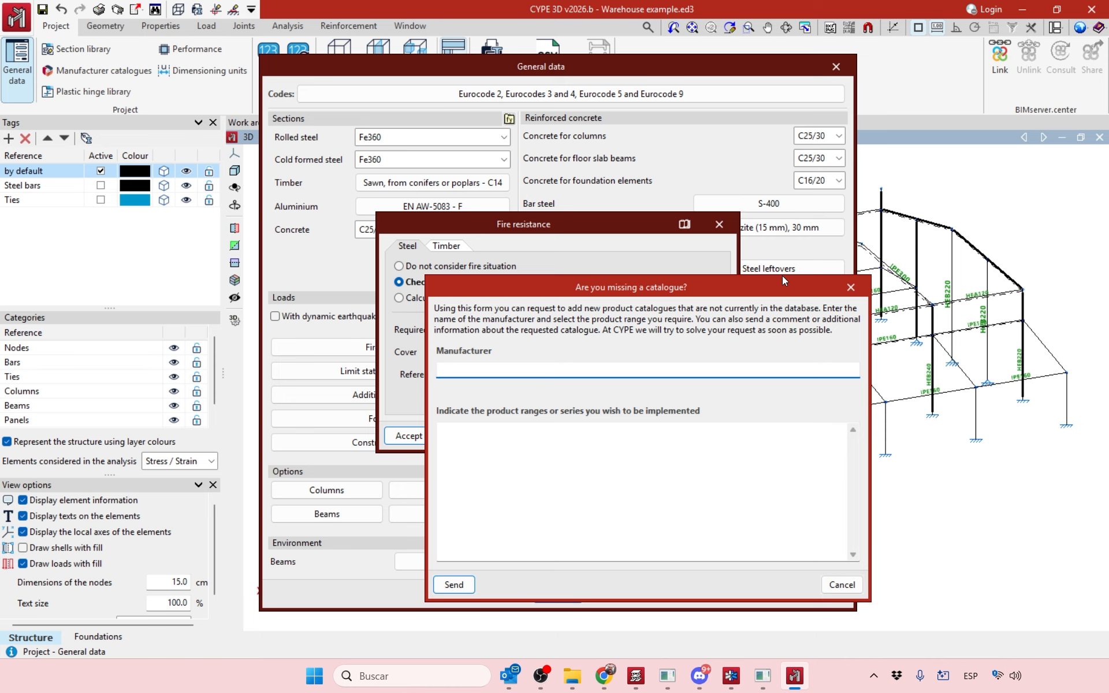
left_click(857, 288)
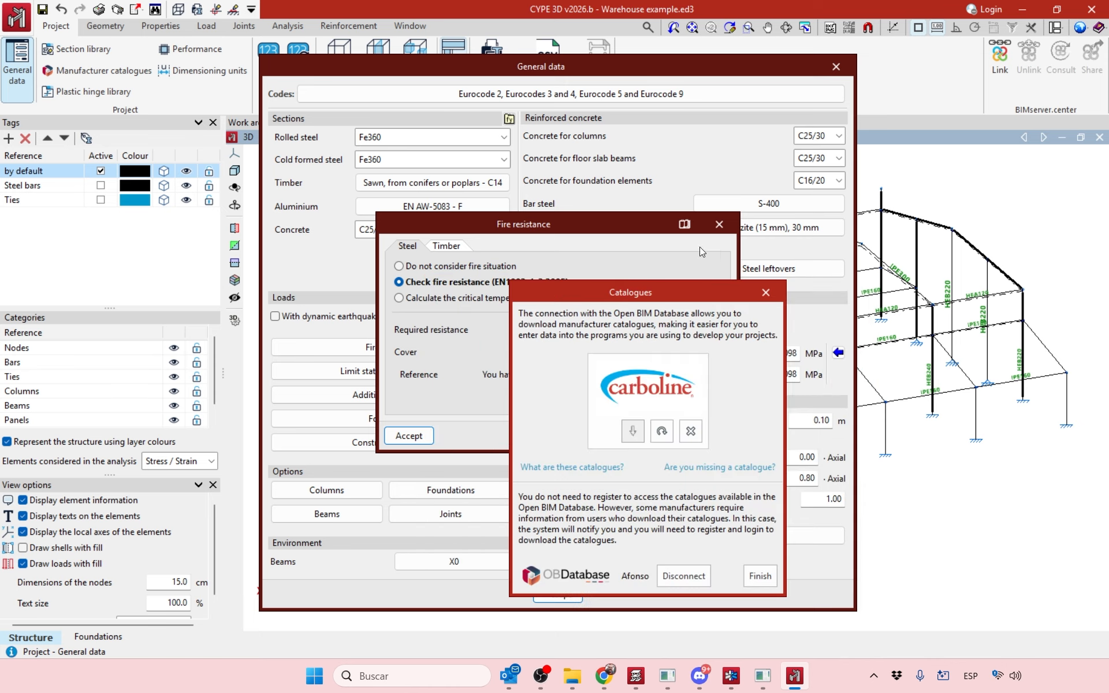
left_click(778, 293)
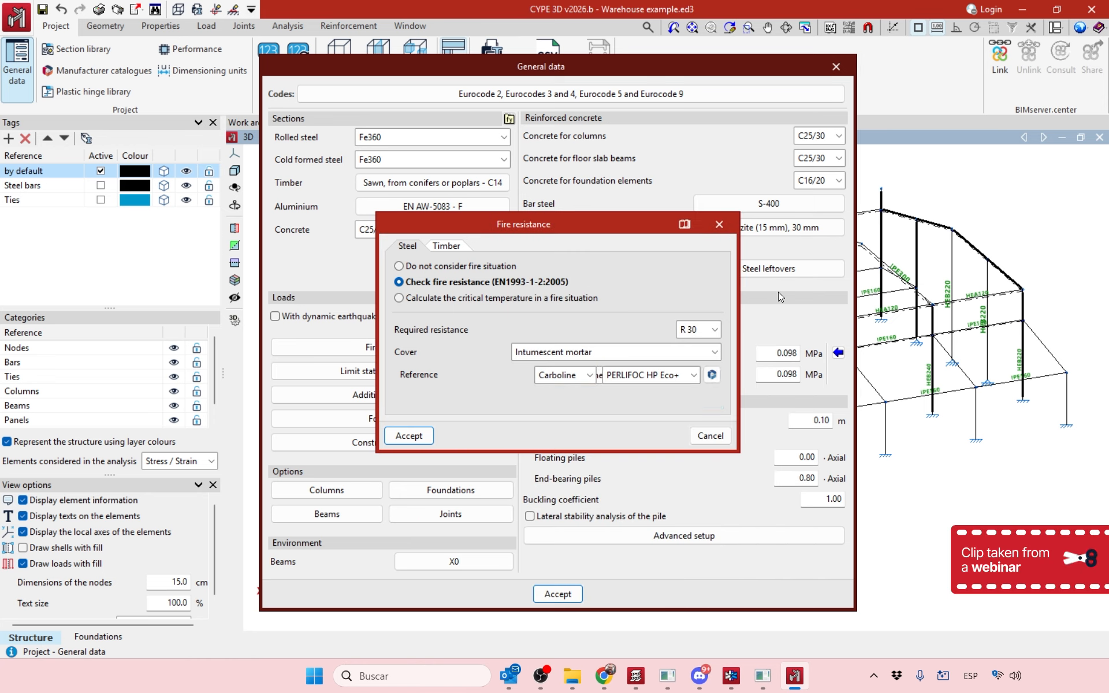
- Cancel the fire resistance settings and close the general data to return to the warehouse model
left_click(711, 435)
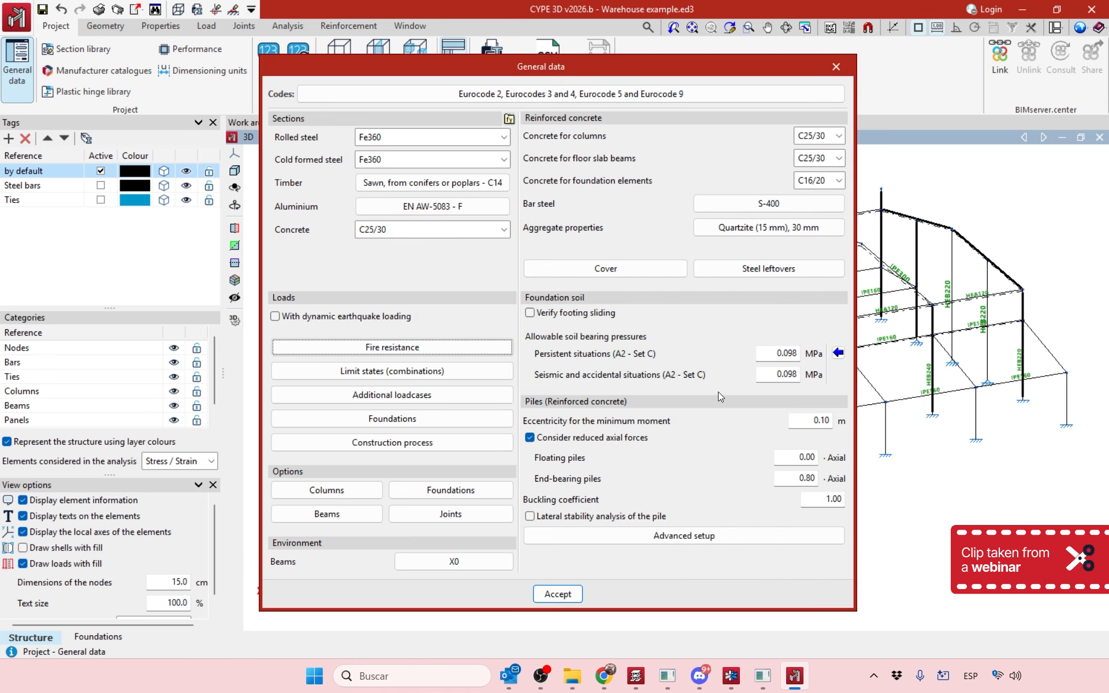
left_click(836, 67)
scroll(695, 171, "up", 2)
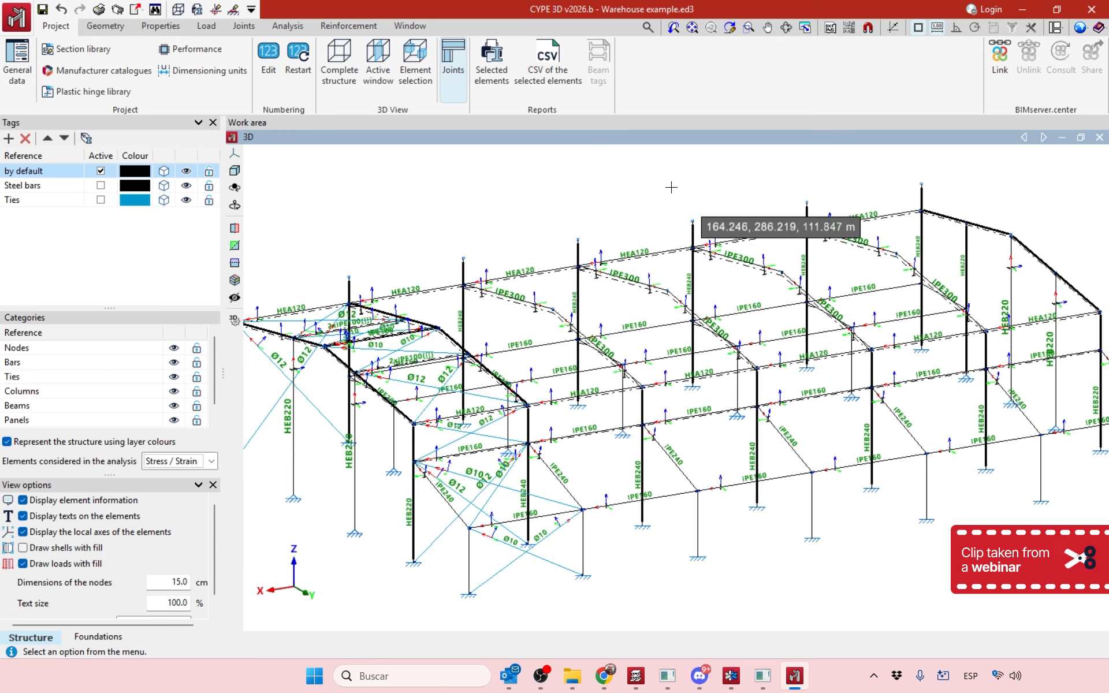
scroll(695, 170, "up", 1)
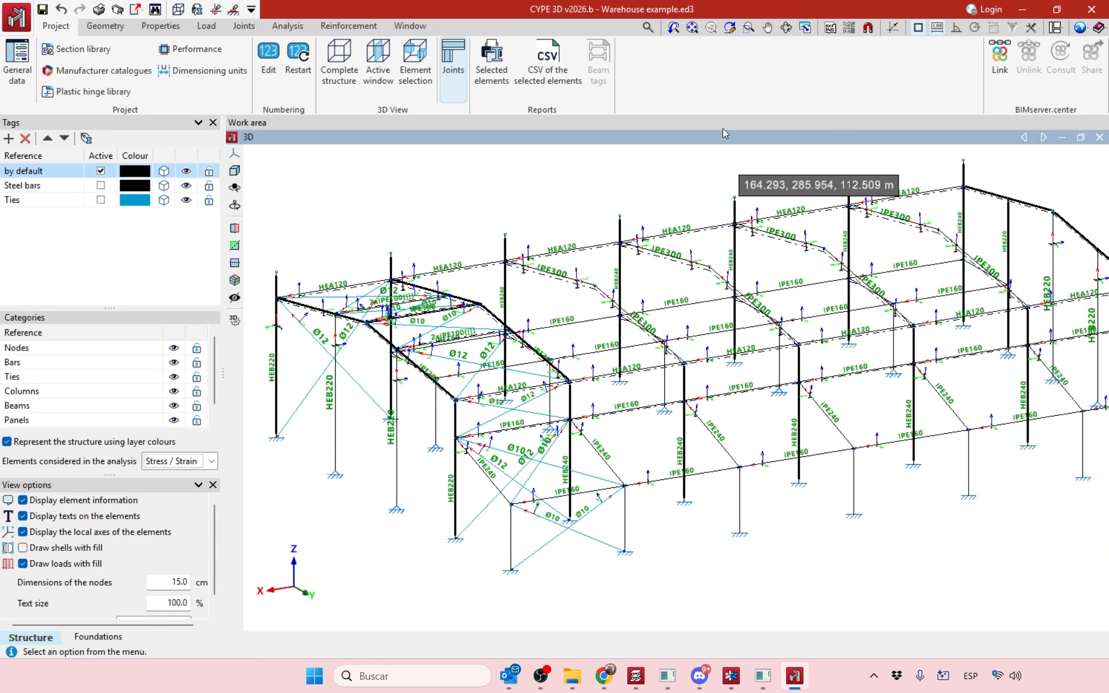